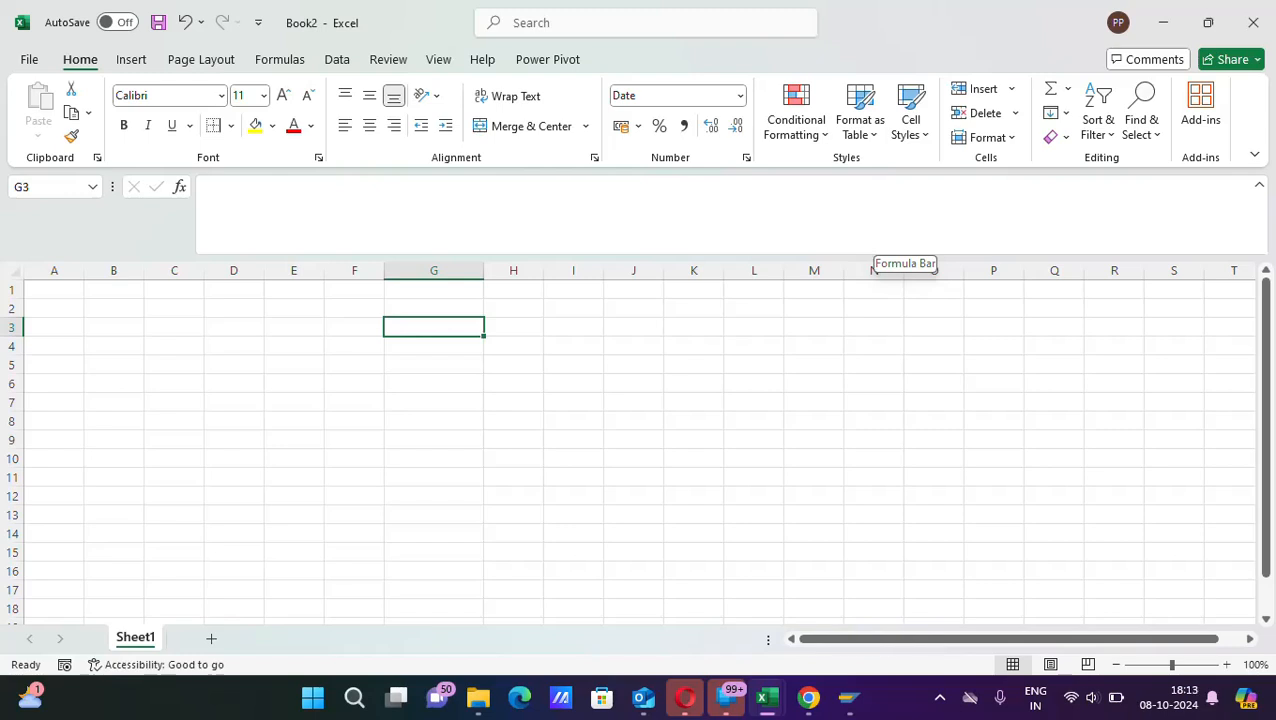
Enter the text "What is your name" in cell H4.
{"action": "left_click", "coordinate": [503, 339]}
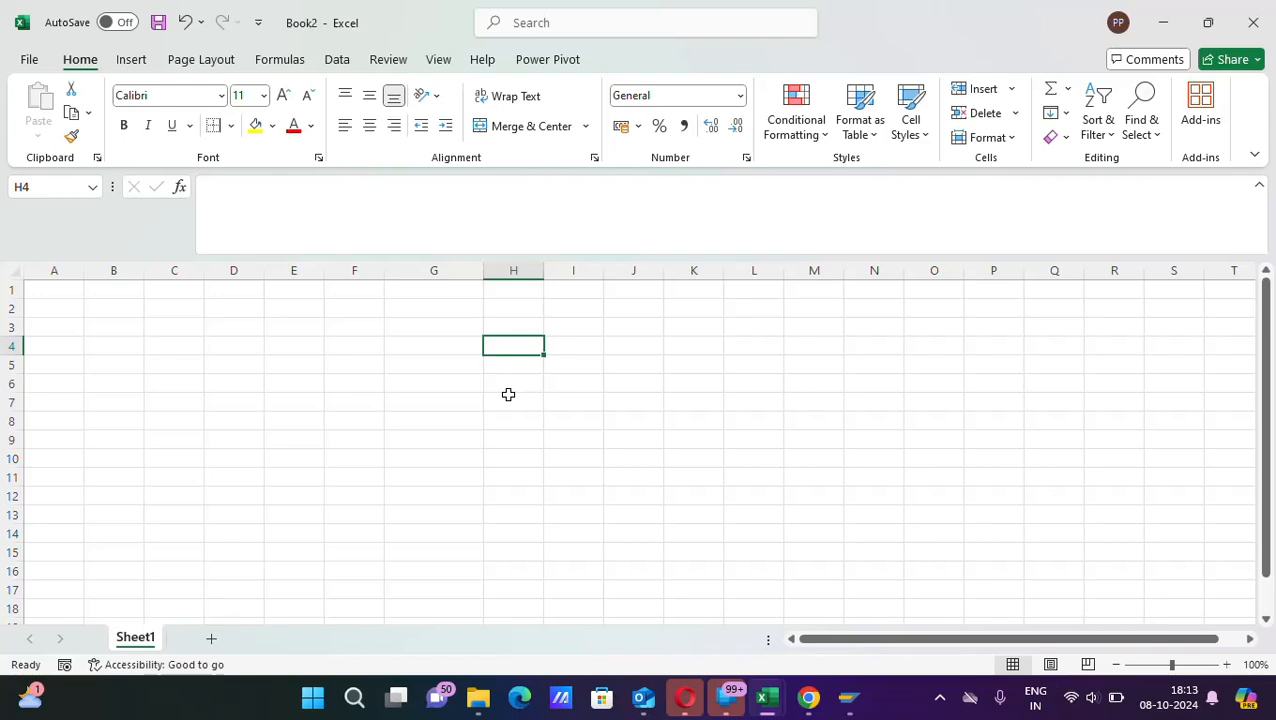
{"action": "type", "text": "Wh"}
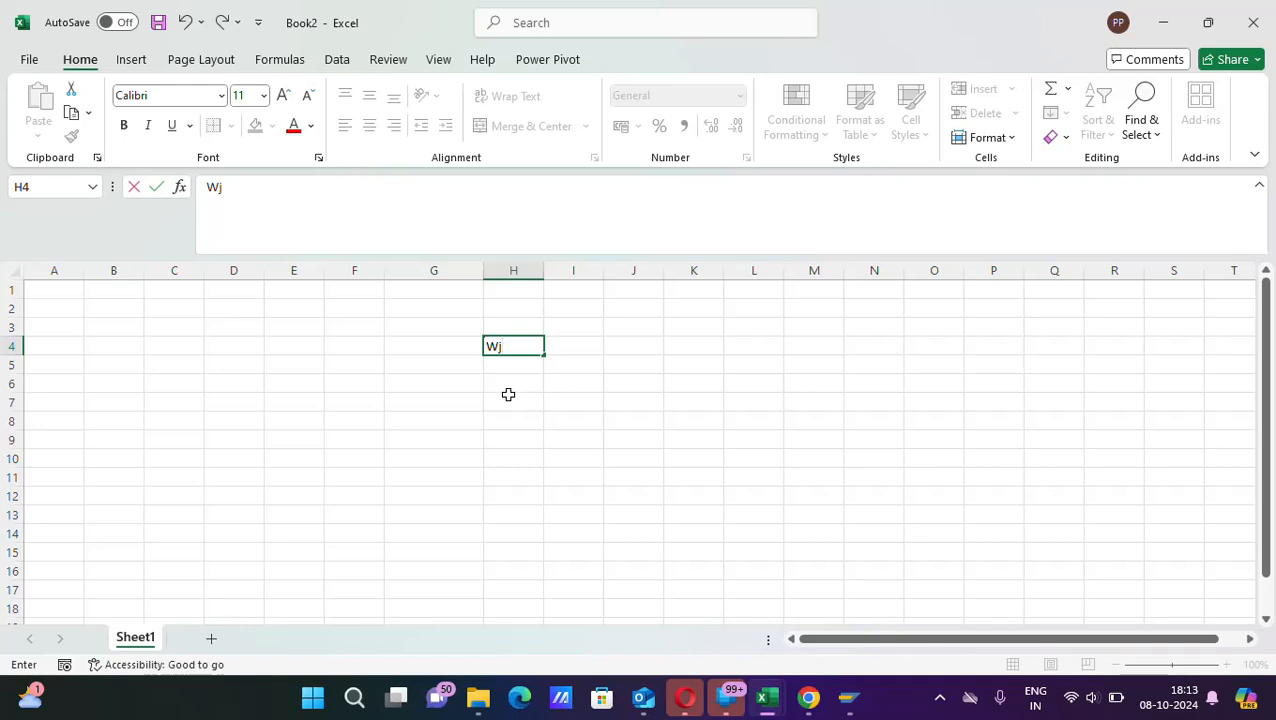
{"action": "key", "text": "BackSpace"}
{"action": "type", "text": "hat is your name"}
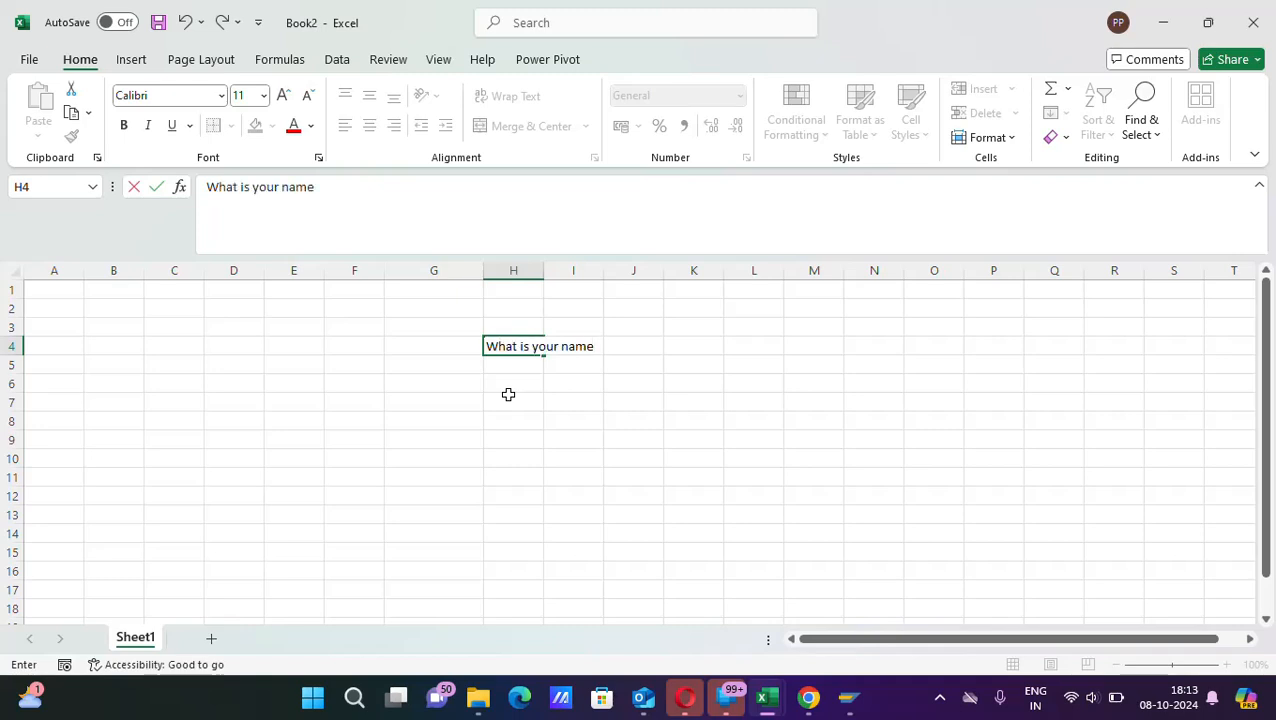
{"action": "key", "text": "Return"}
{"action": "key", "text": "Return"}
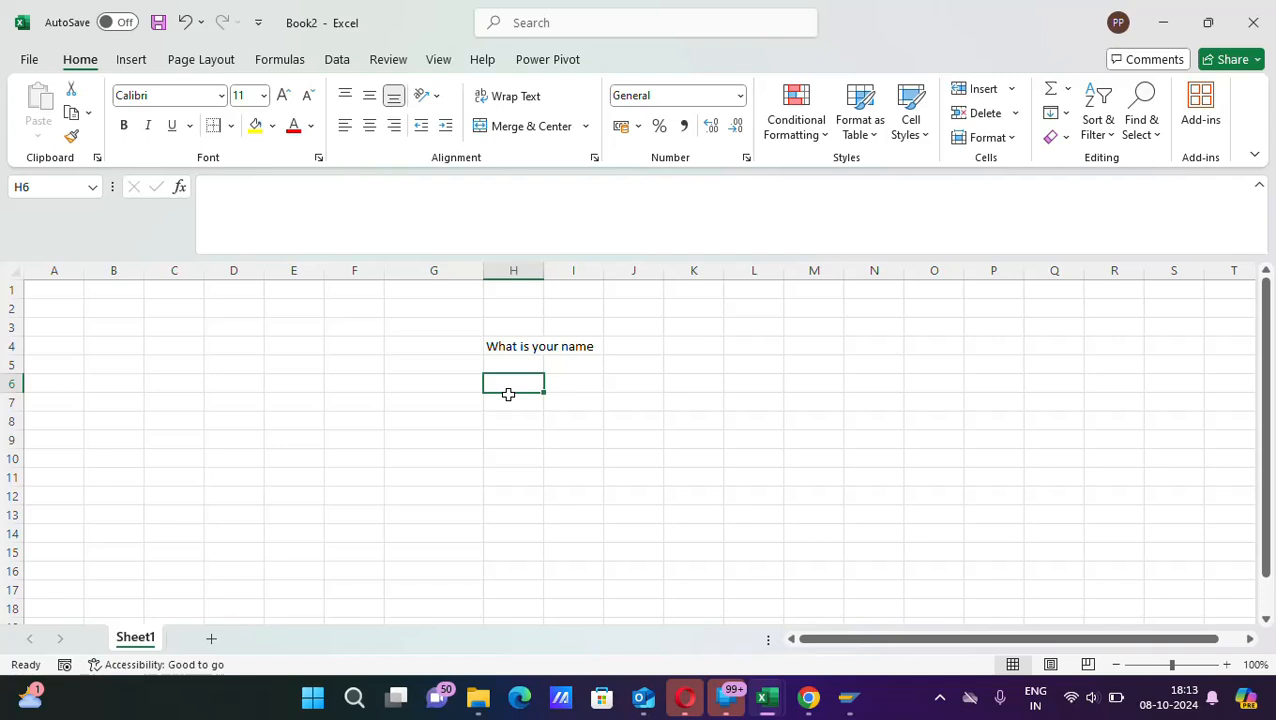
Enter "My Name is" followed by a first name in cell H6.
{"action": "type", "text": "My"}
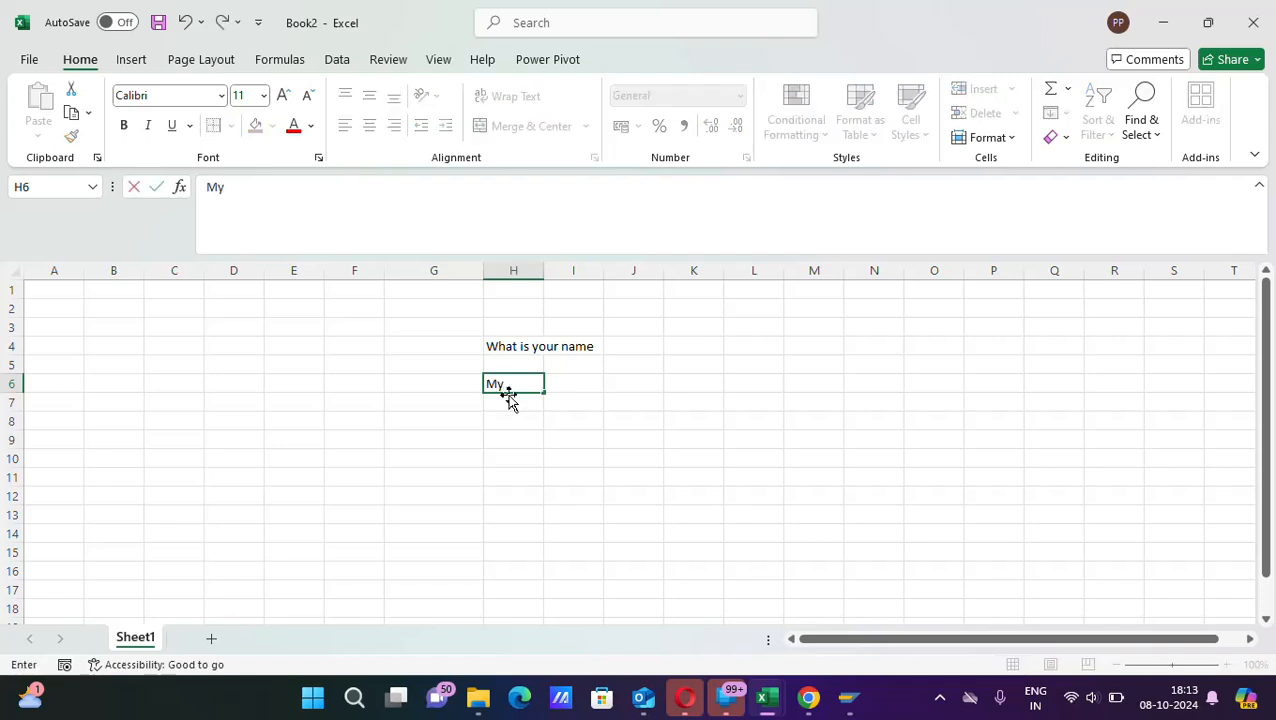
{"action": "type", "text": " Name is Rahul"}
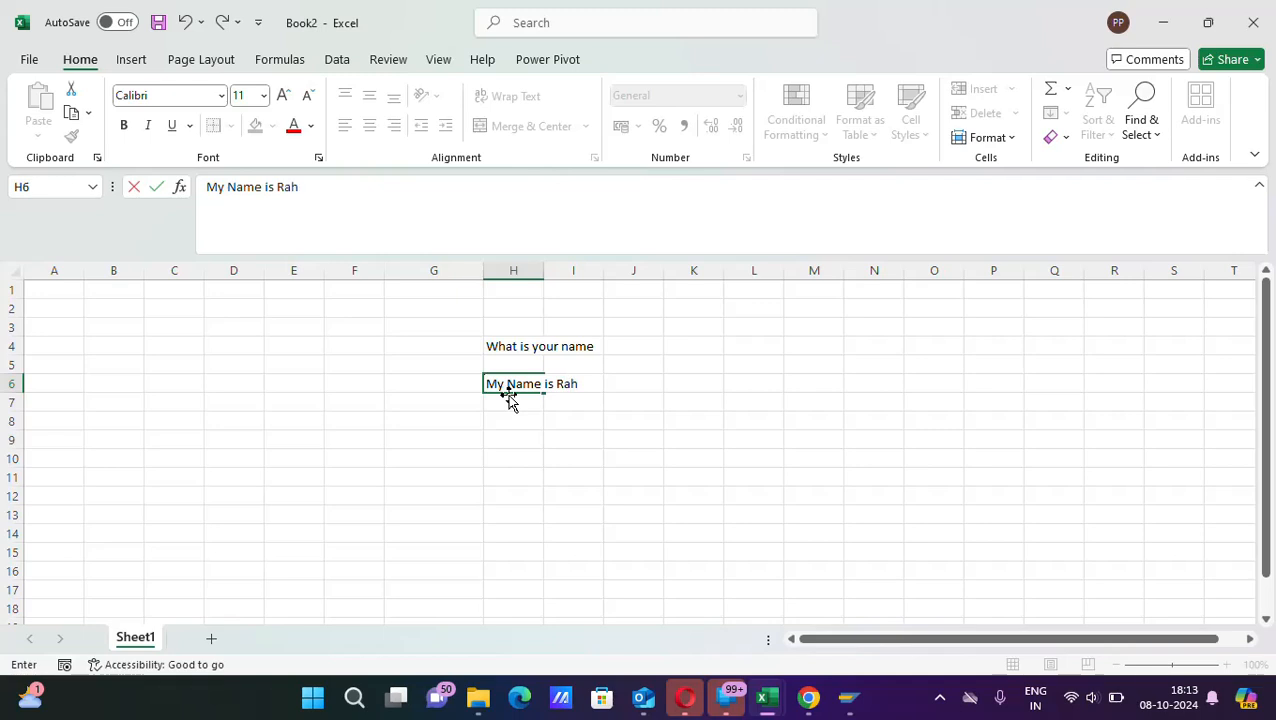
{"action": "left_click", "coordinate": [548, 451]}
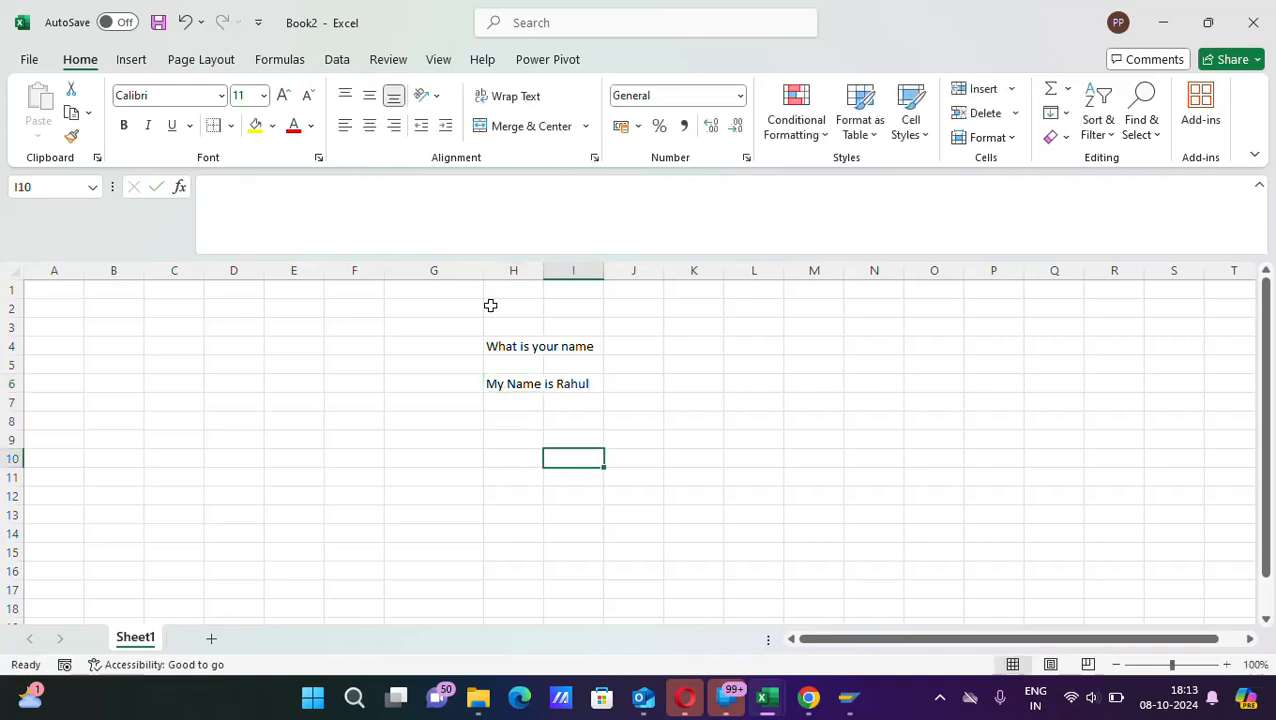
{"action": "left_click", "coordinate": [494, 346]}
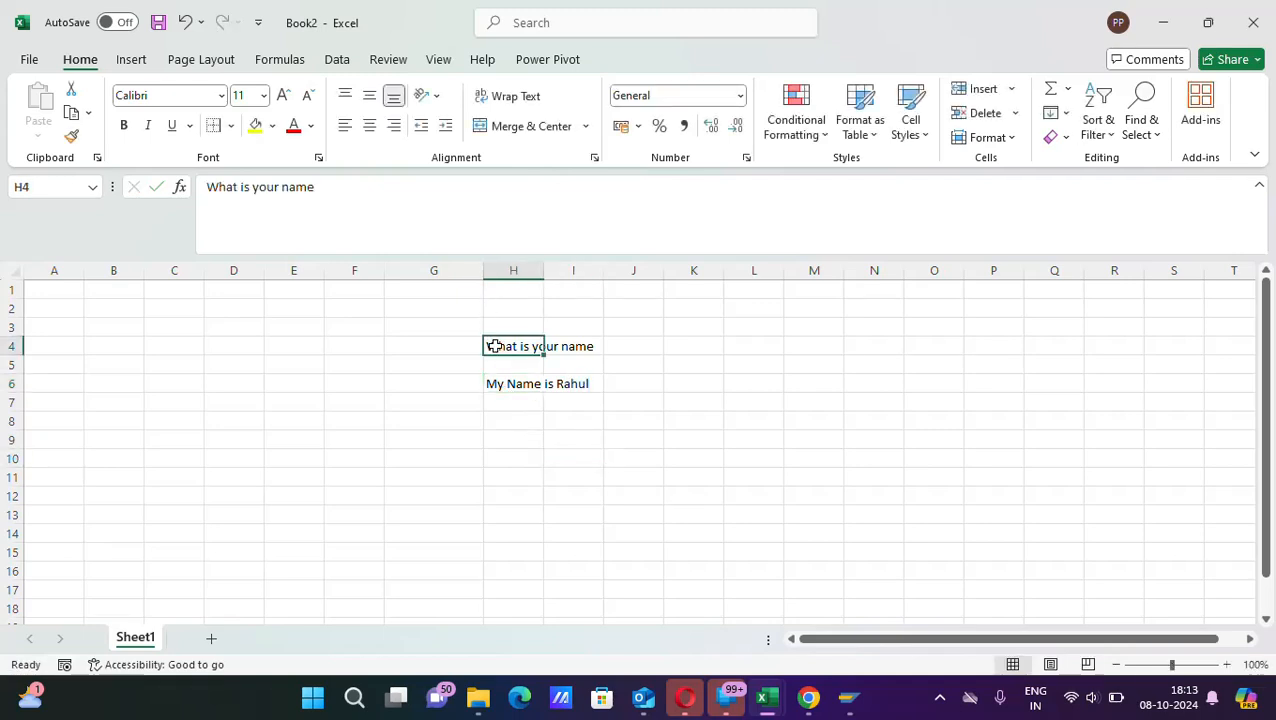
{"action": "left_click", "coordinate": [441, 341]}
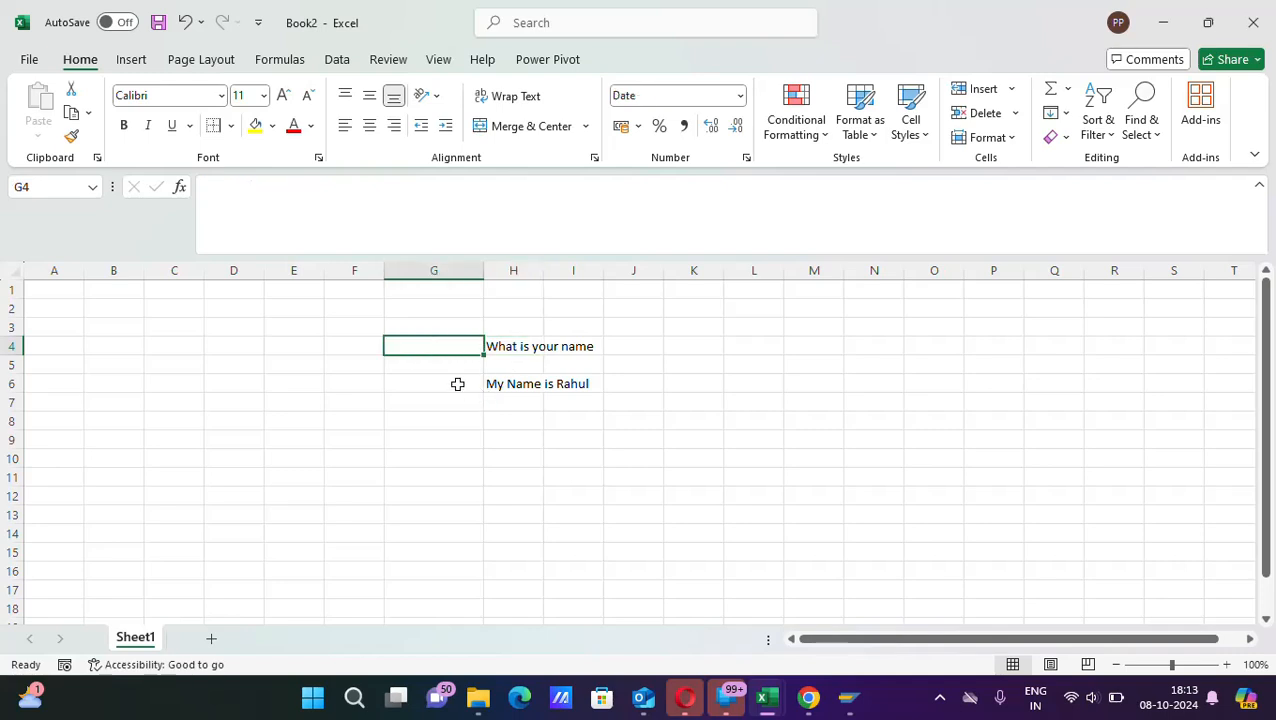
{"action": "left_click", "coordinate": [506, 348]}
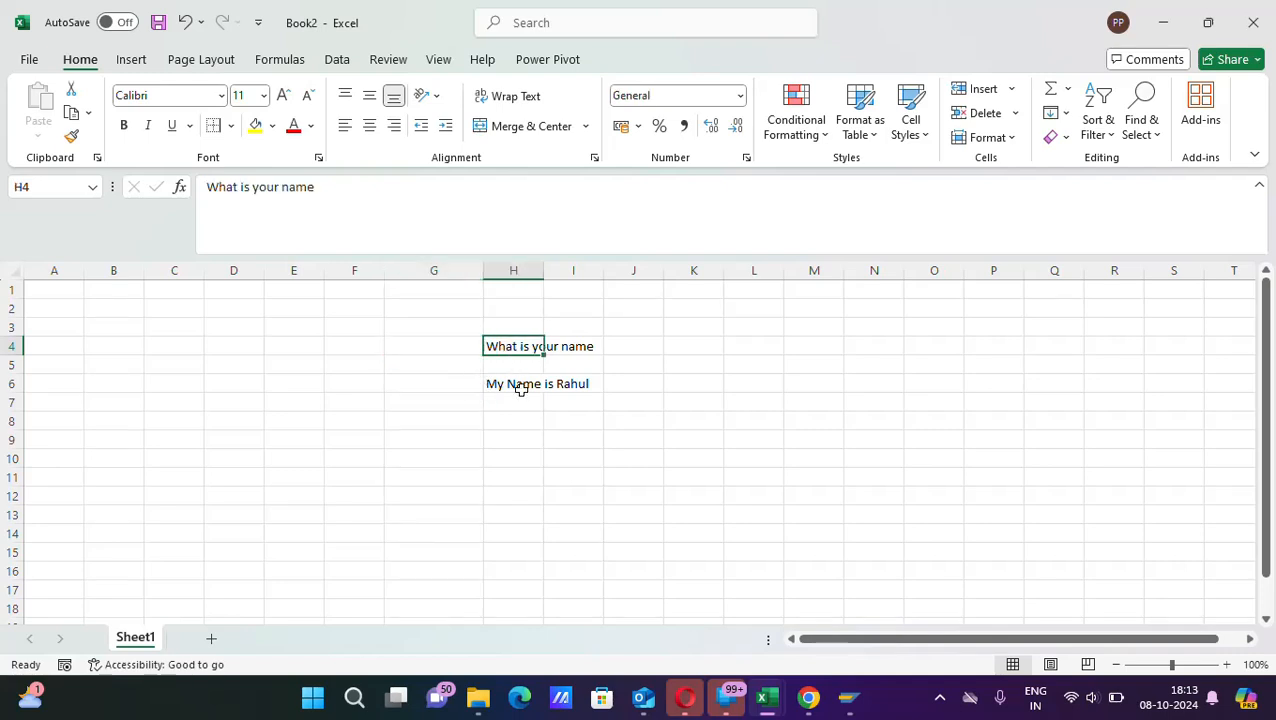
{"action": "left_click", "coordinate": [518, 385]}
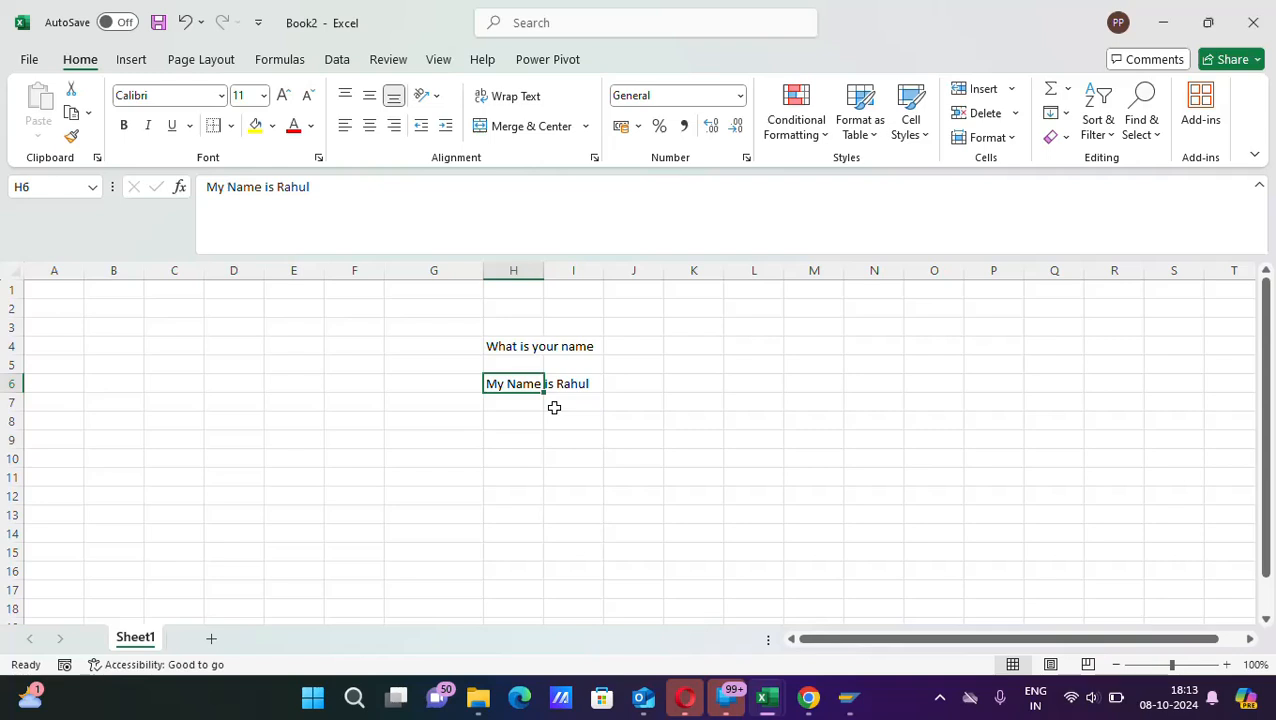
Italicize the question in cell H4 and change its font to Calibri Light.
{"action": "left_click", "coordinate": [498, 345]}
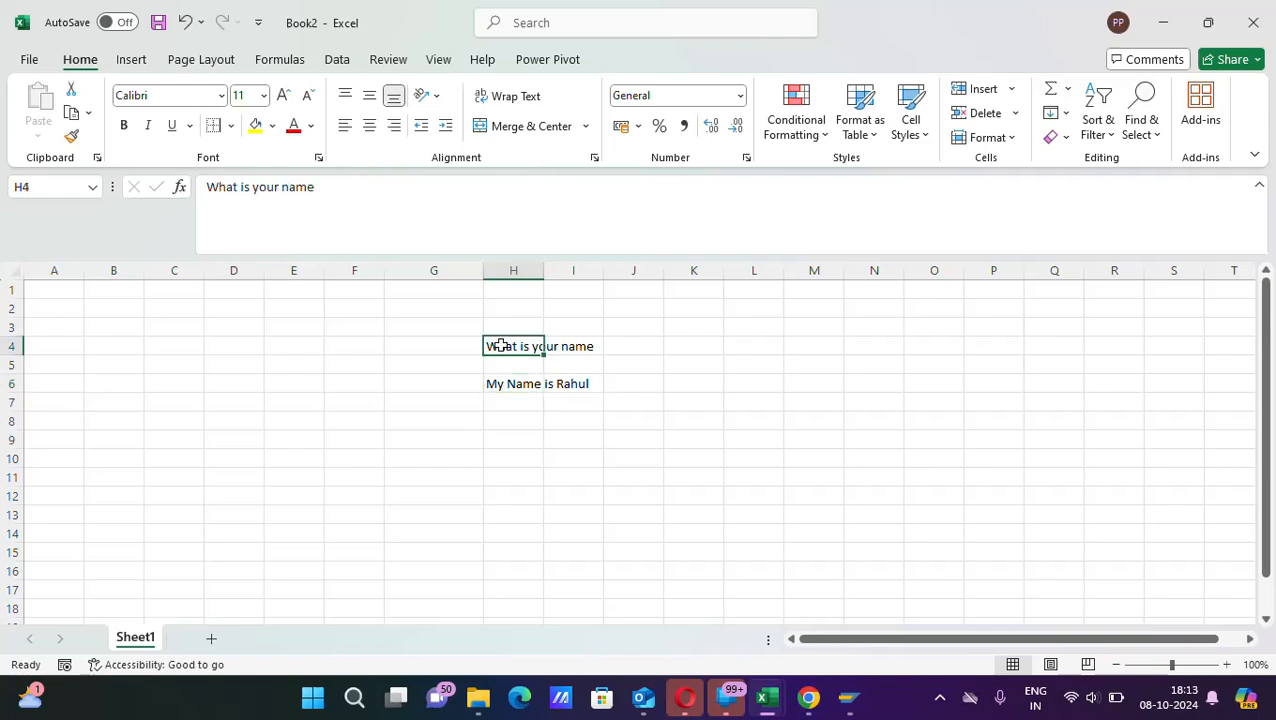
{"action": "left_click", "coordinate": [148, 127]}
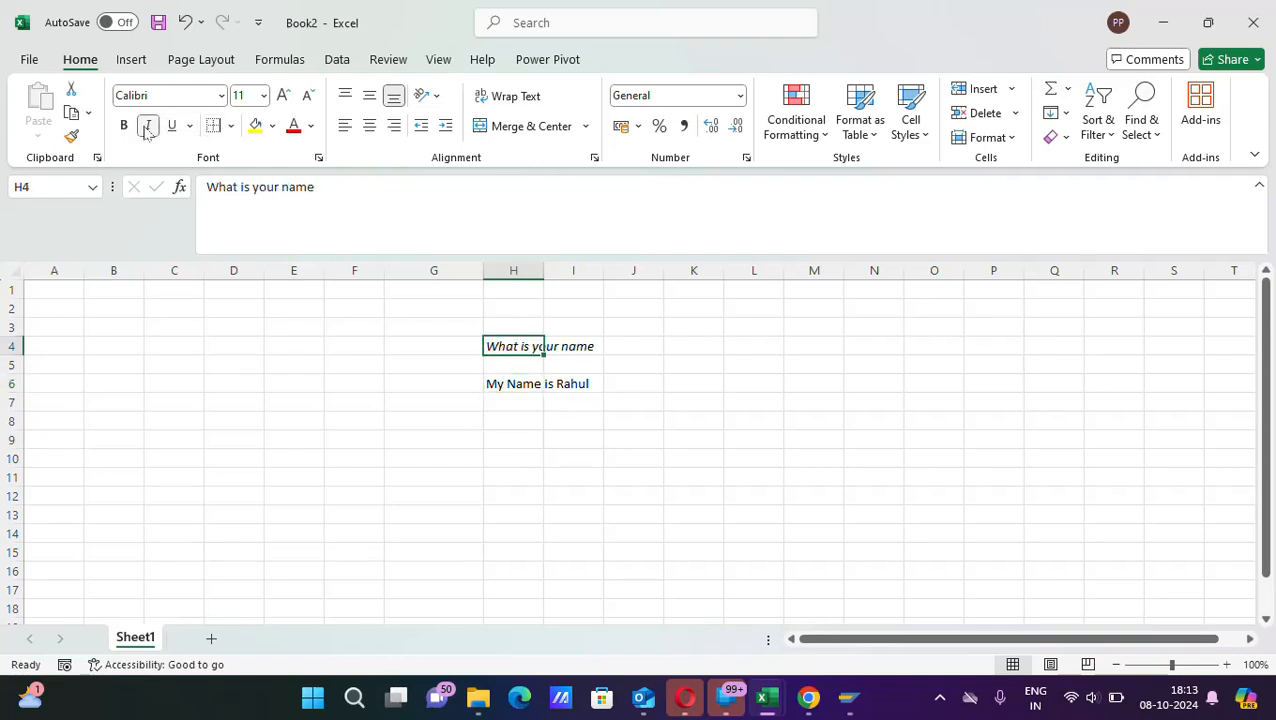
{"action": "left_click", "coordinate": [221, 95]}
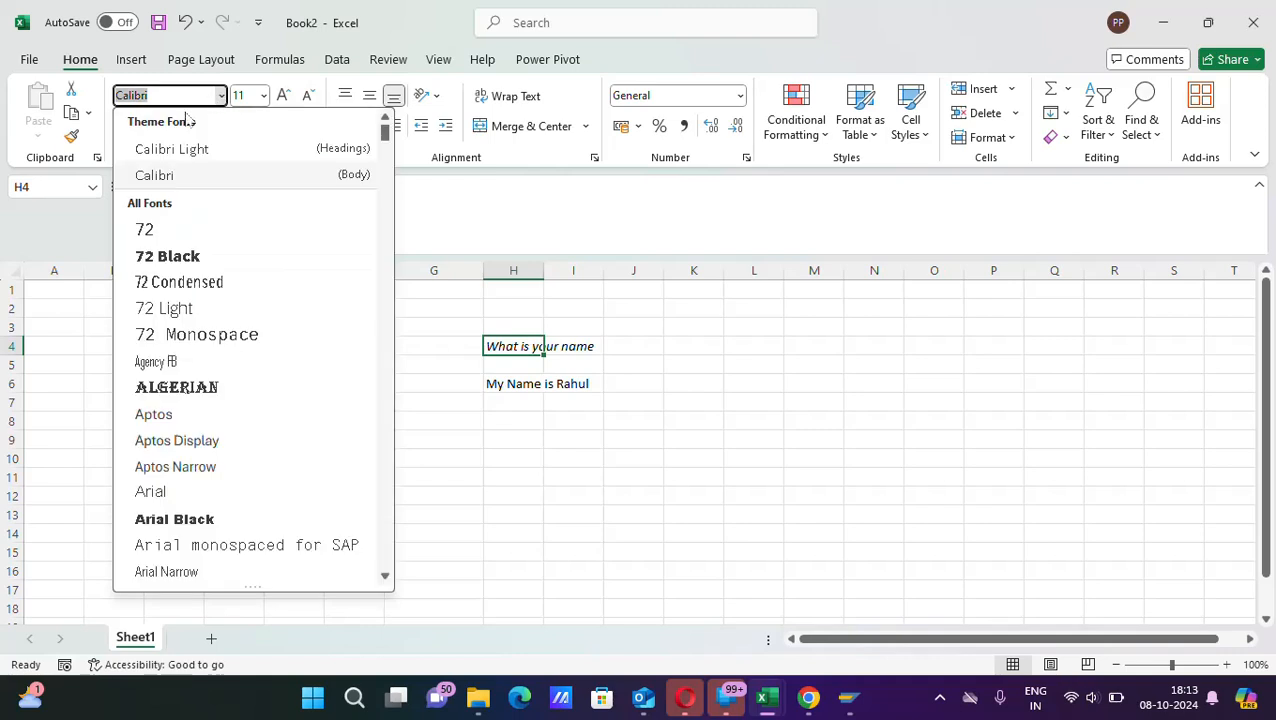
{"action": "left_click", "coordinate": [157, 157]}
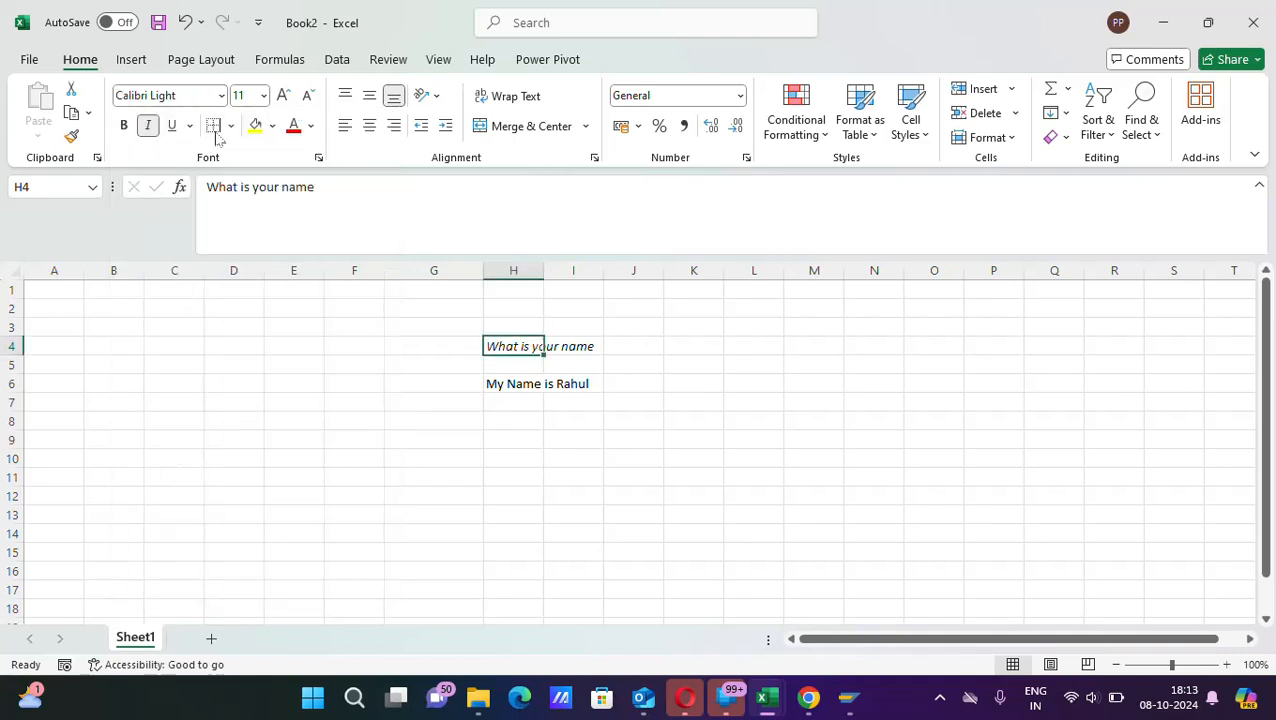
Increase the font size of the question in H4 to 22.
{"action": "left_click", "coordinate": [284, 95]}
{"action": "left_click", "coordinate": [284, 95]}
{"action": "left_click", "coordinate": [284, 95]}
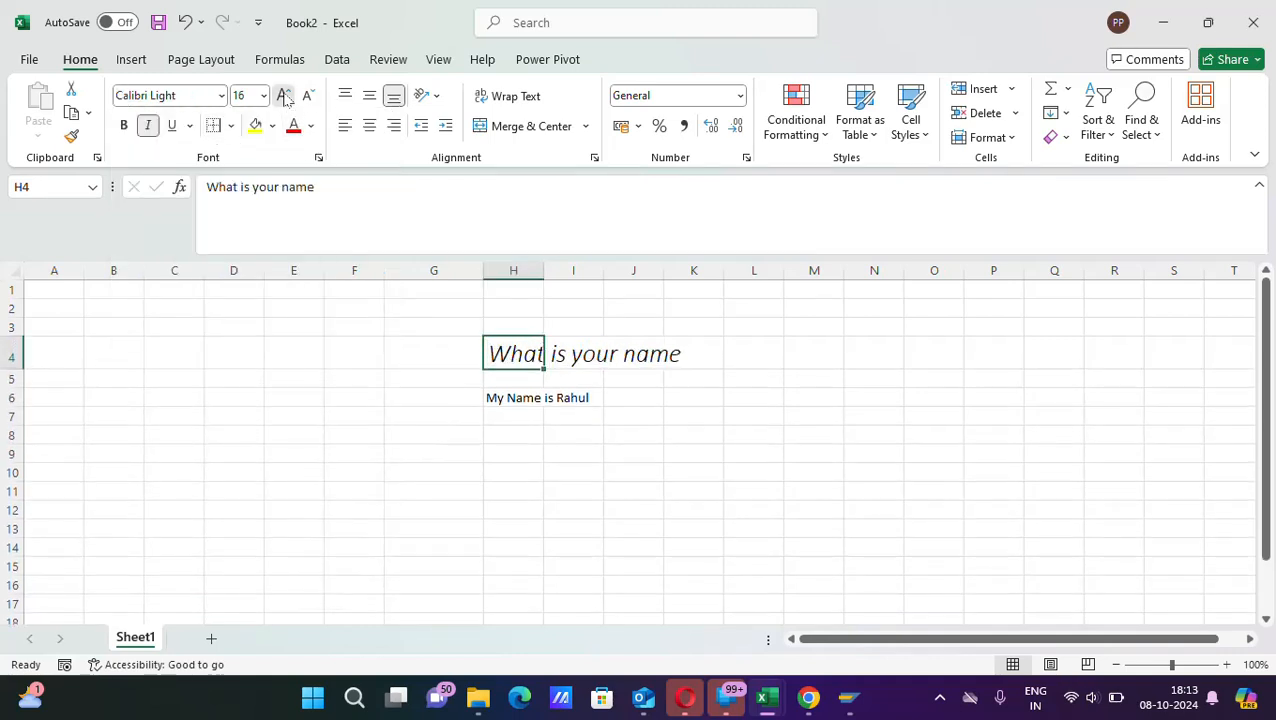
{"action": "left_click", "coordinate": [284, 95]}
{"action": "left_click", "coordinate": [284, 95]}
{"action": "left_click", "coordinate": [284, 95]}
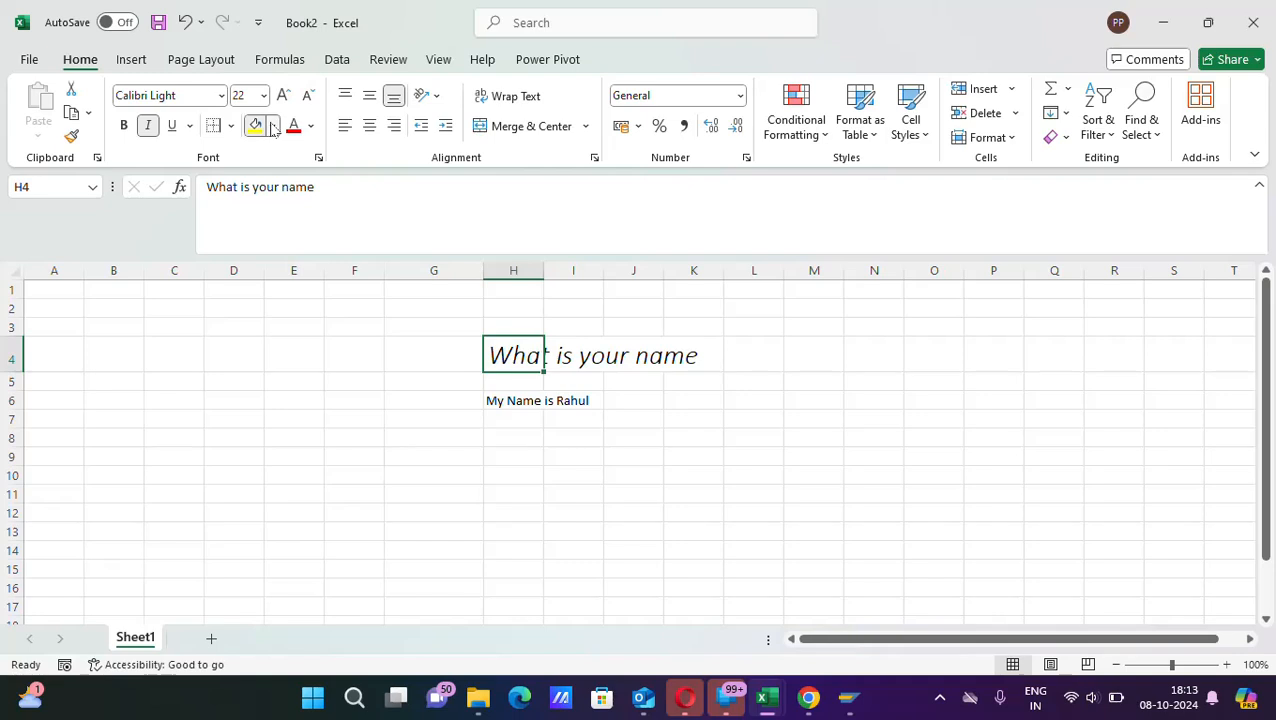
Color the question text in H4 with the light blue theme color and autofit column H to its content.
{"action": "left_click", "coordinate": [272, 126]}
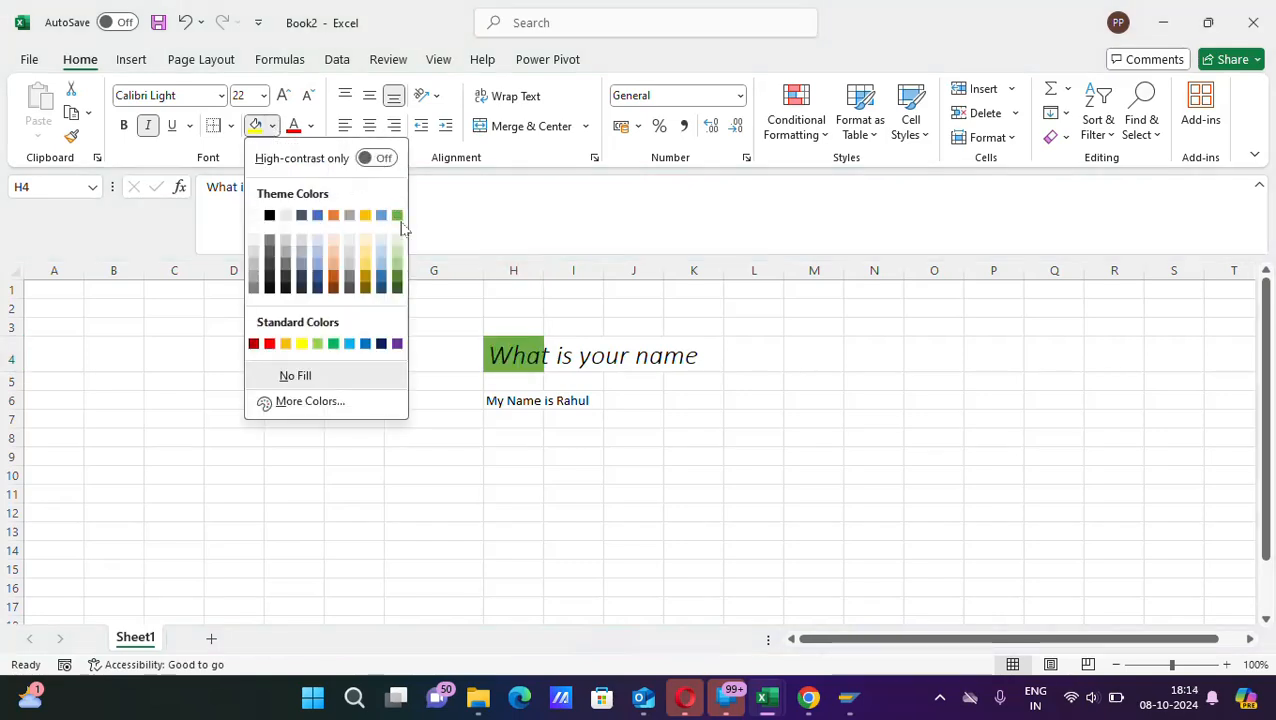
{"action": "left_click", "coordinate": [311, 128]}
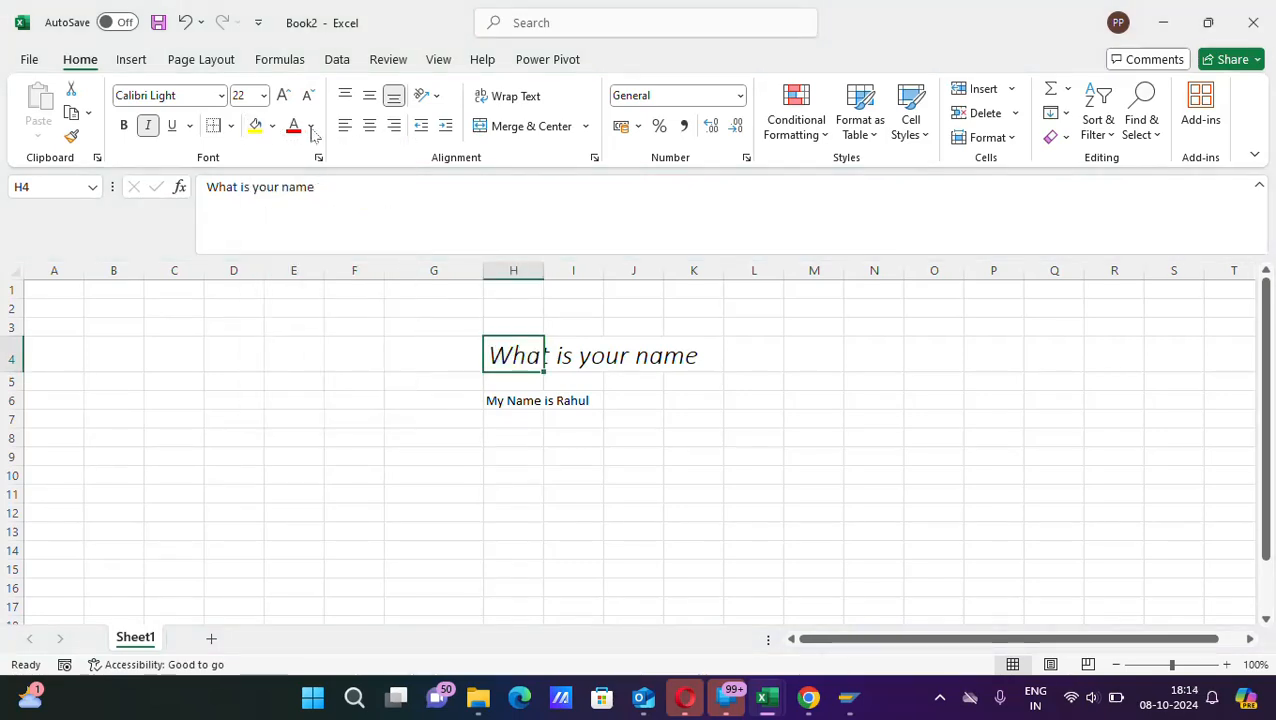
{"action": "left_click", "coordinate": [311, 128]}
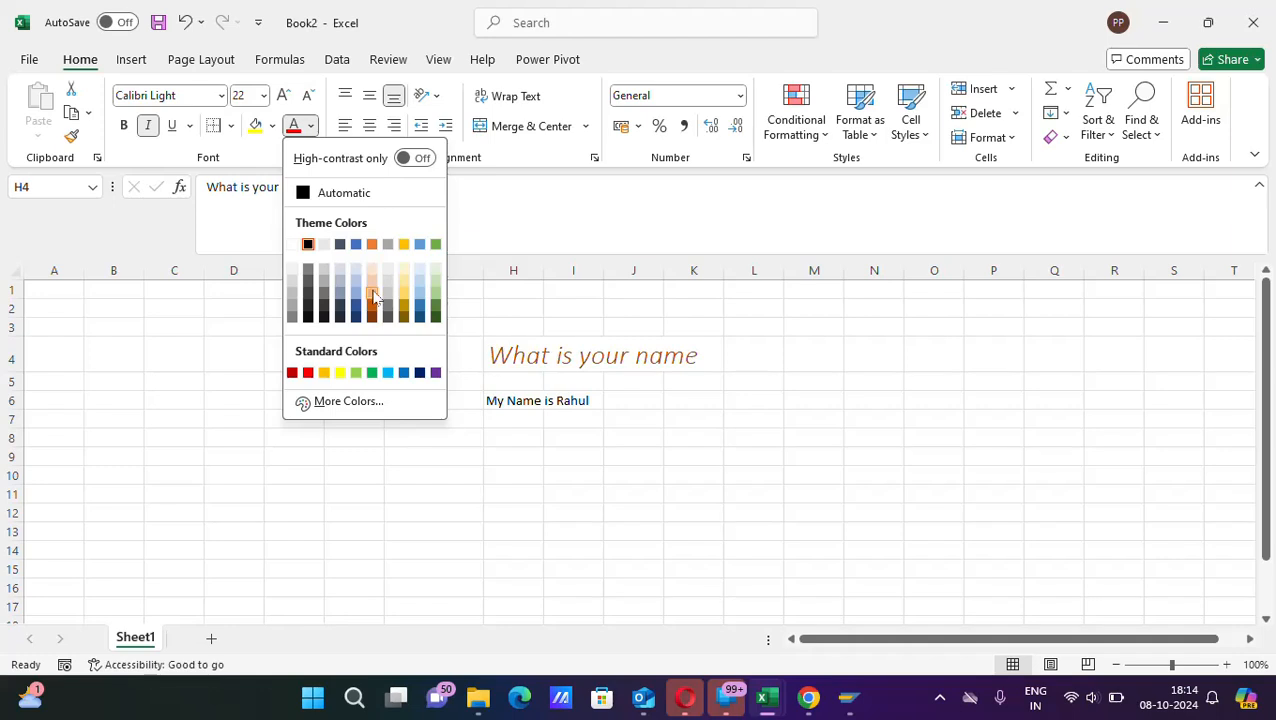
{"action": "left_click", "coordinate": [421, 246]}
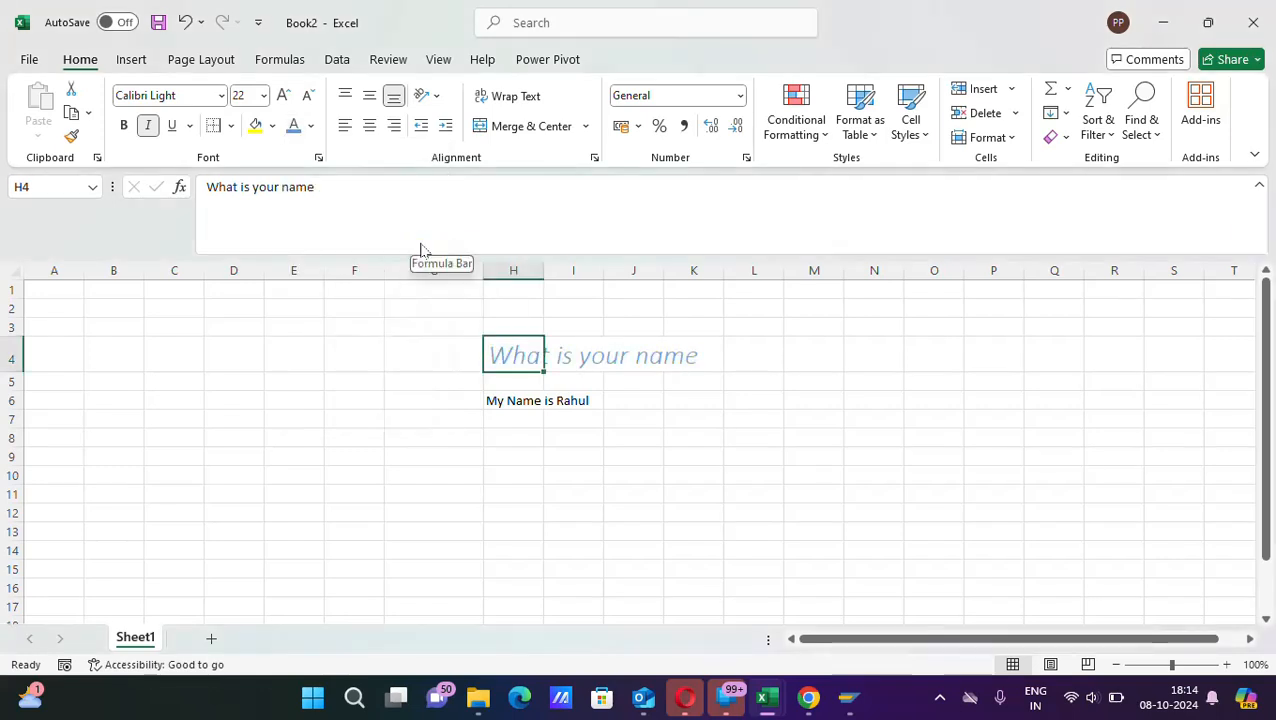
{"action": "double_click", "coordinate": [543, 271]}
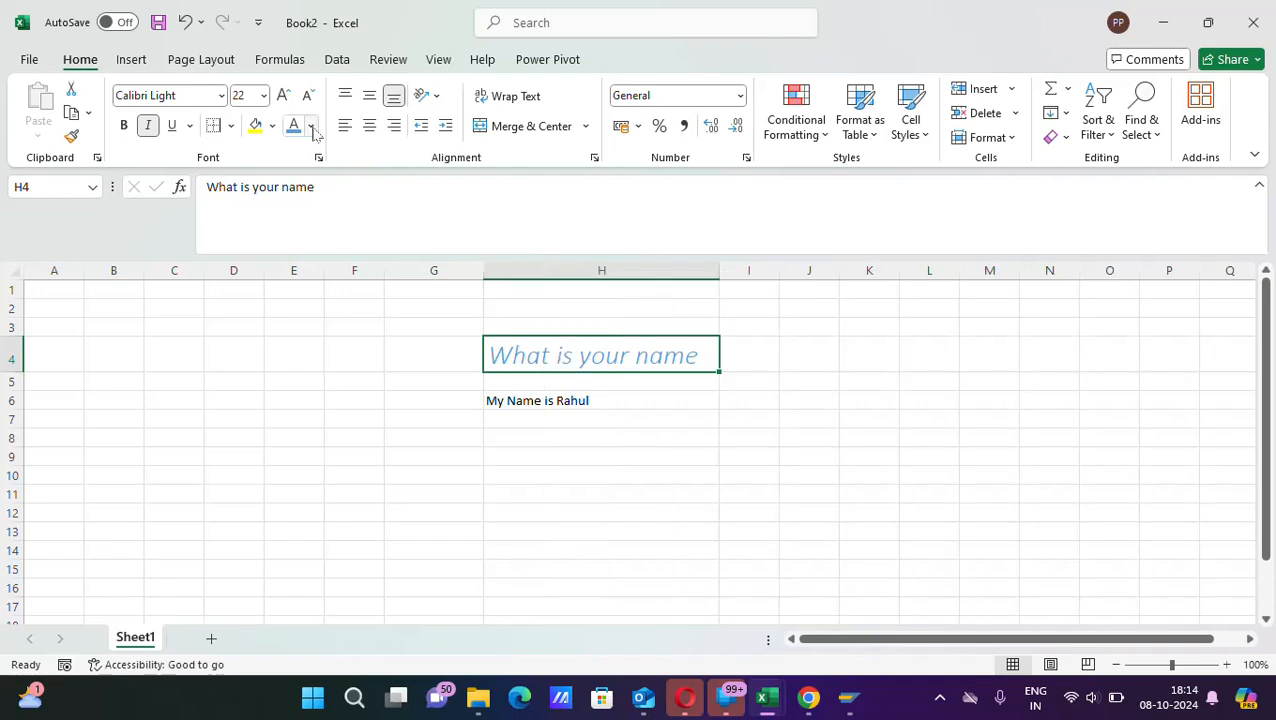
Set the font size of cell H4 to 36 in its cell formatting settings.
{"action": "right_click", "coordinate": [550, 347]}
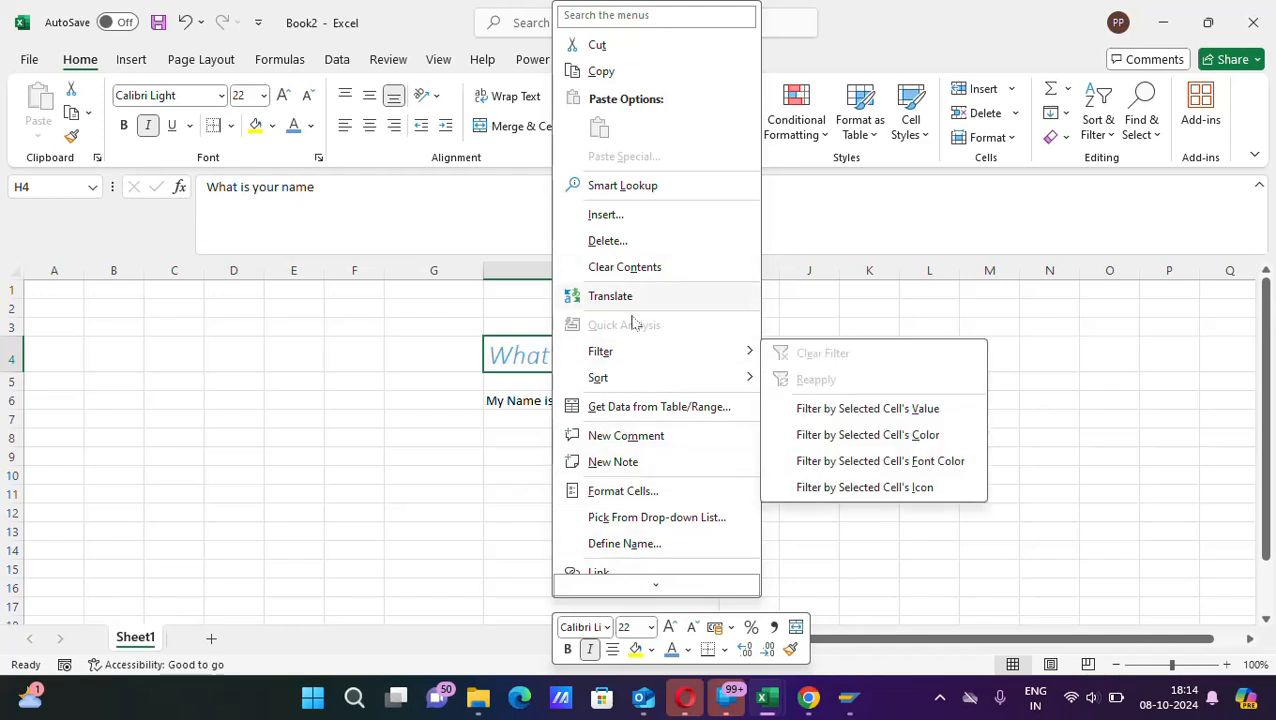
{"action": "left_click", "coordinate": [624, 491]}
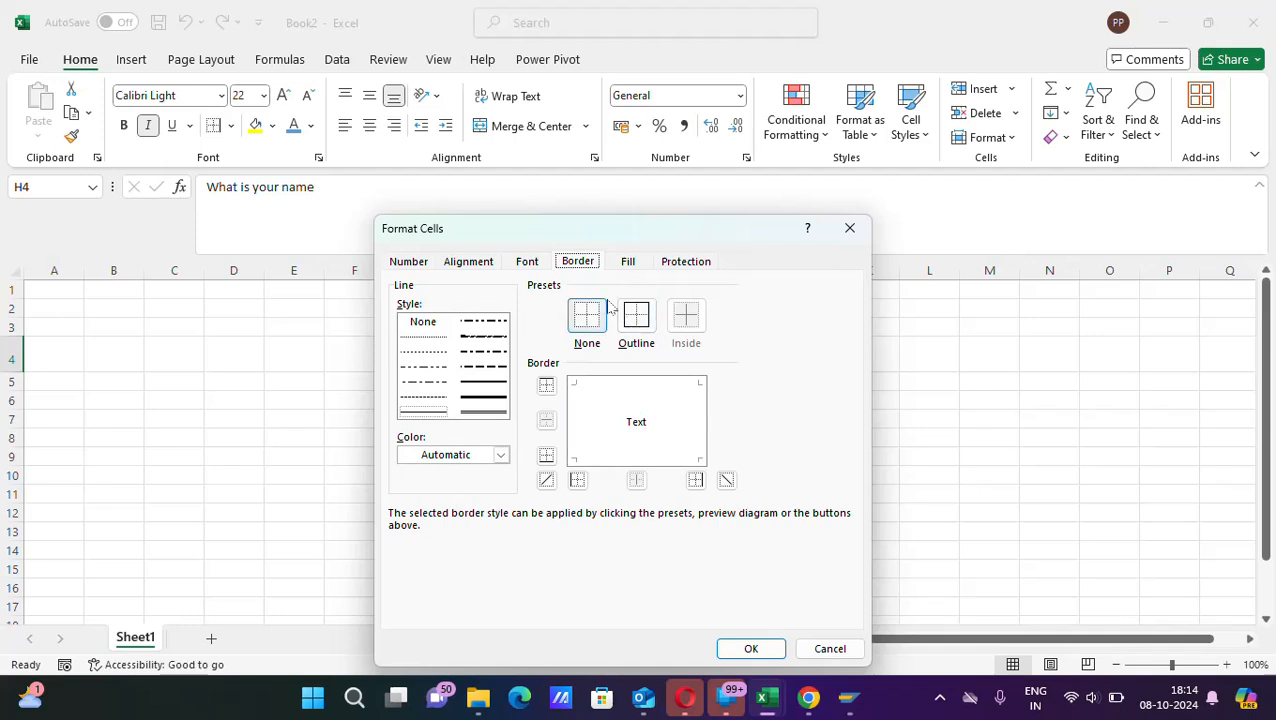
{"action": "left_click", "coordinate": [522, 263]}
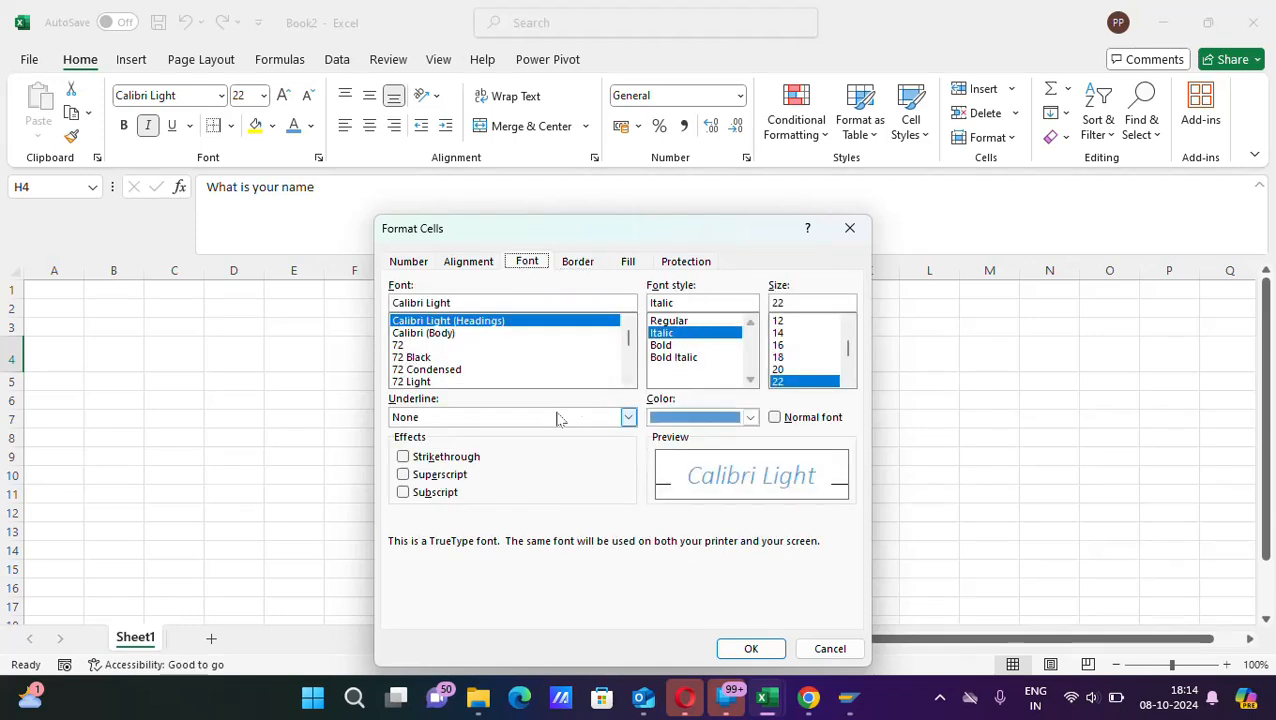
{"action": "double_click", "coordinate": [850, 382]}
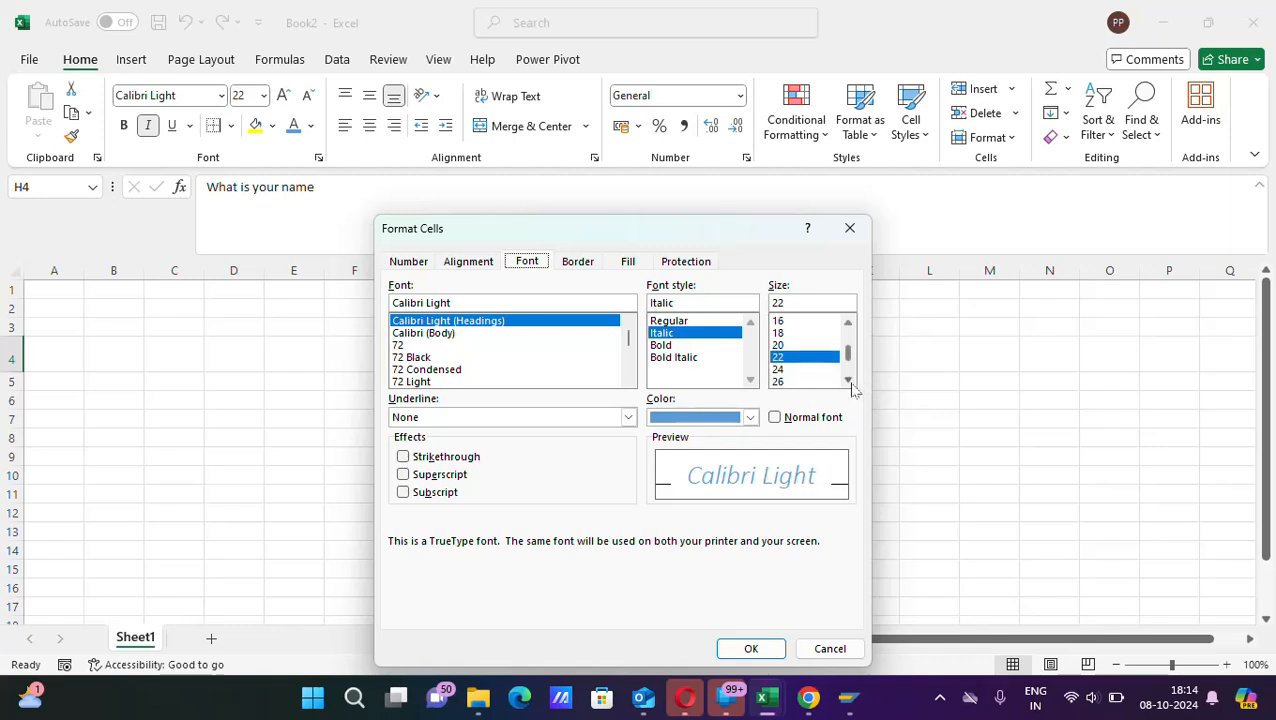
{"action": "left_click", "coordinate": [850, 382]}
{"action": "left_click", "coordinate": [850, 382]}
{"action": "left_click", "coordinate": [822, 381]}
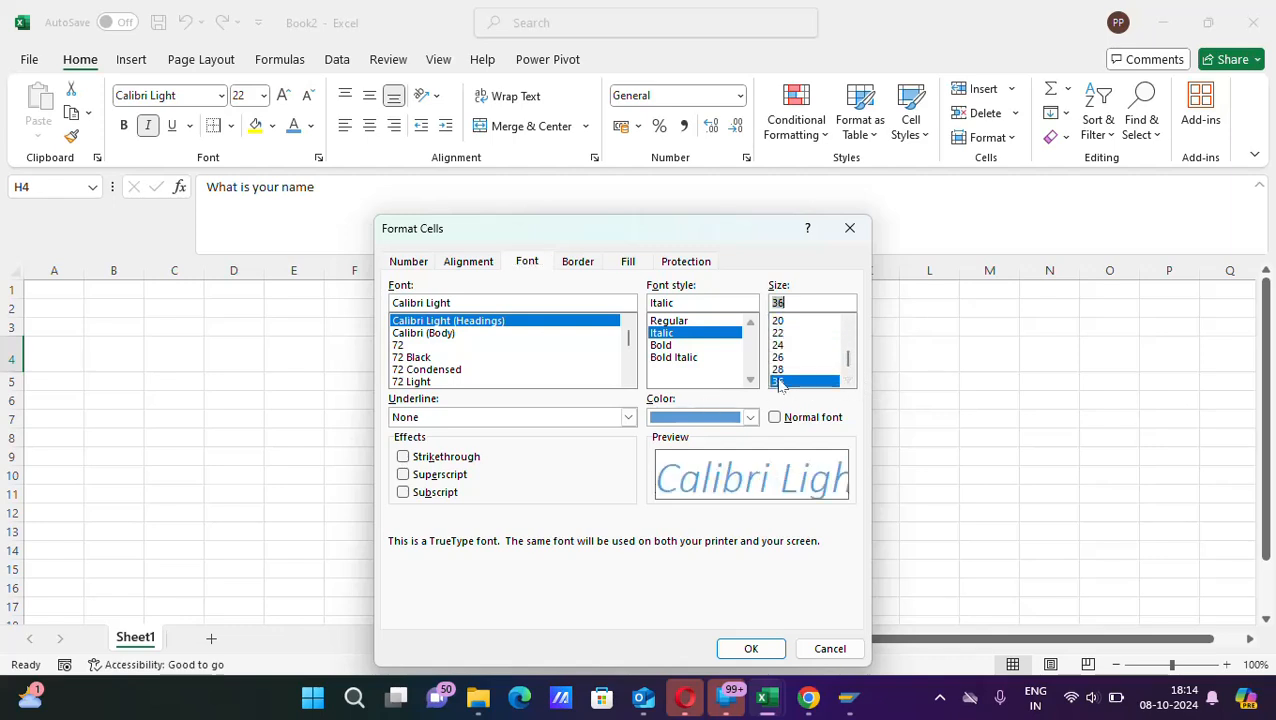
{"action": "left_click", "coordinate": [760, 651]}
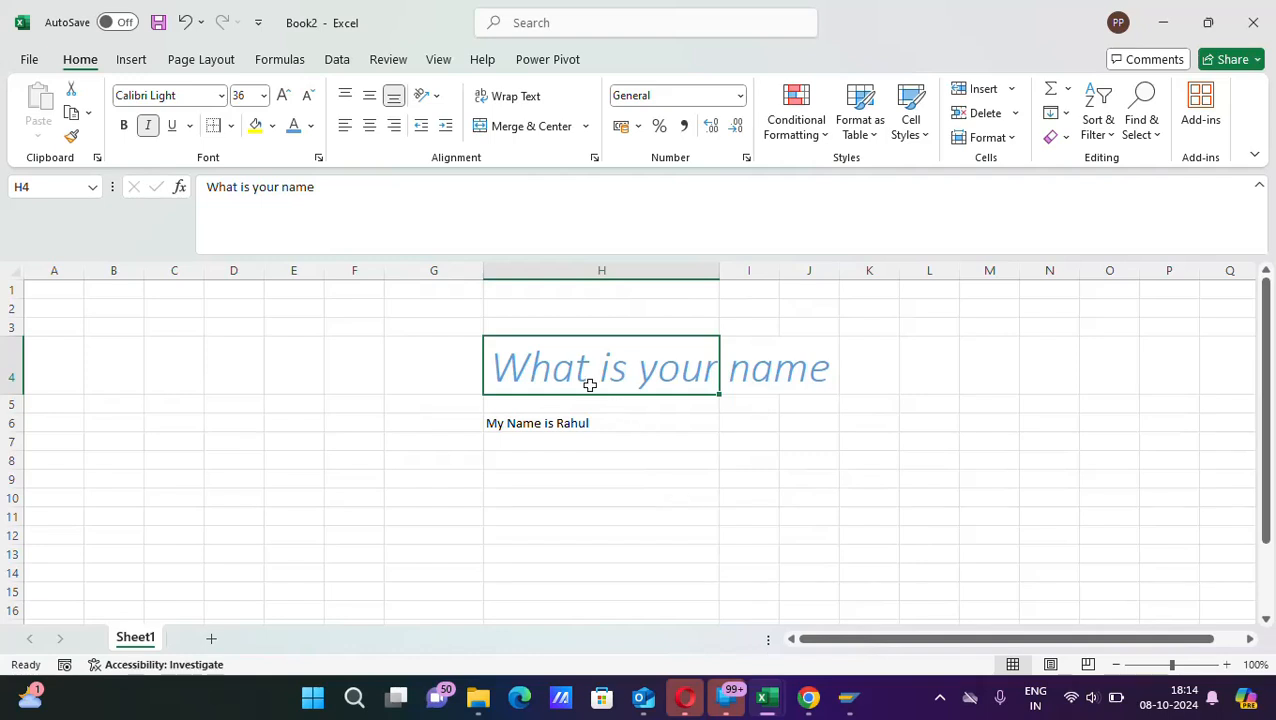
Fill cell H4 with black and autofit column H to the enlarged question text.
{"action": "left_click", "coordinate": [272, 127]}
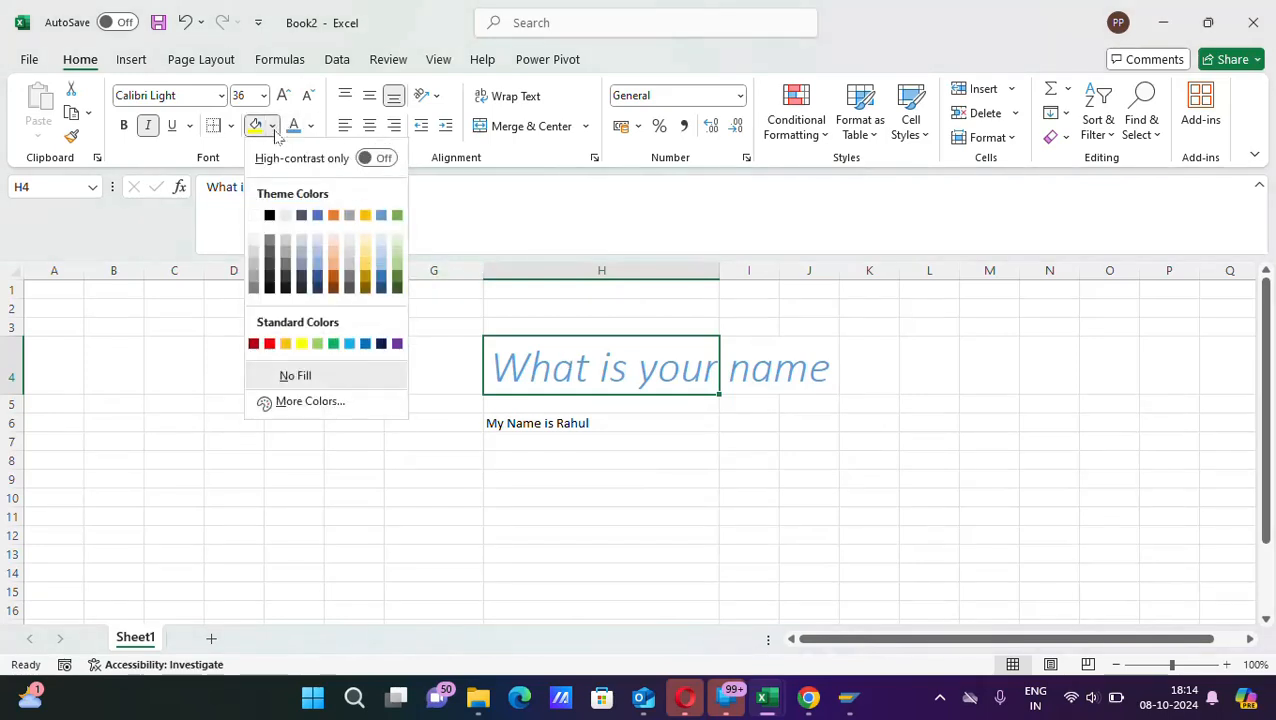
{"action": "left_click", "coordinate": [269, 216]}
{"action": "double_click", "coordinate": [719, 270]}
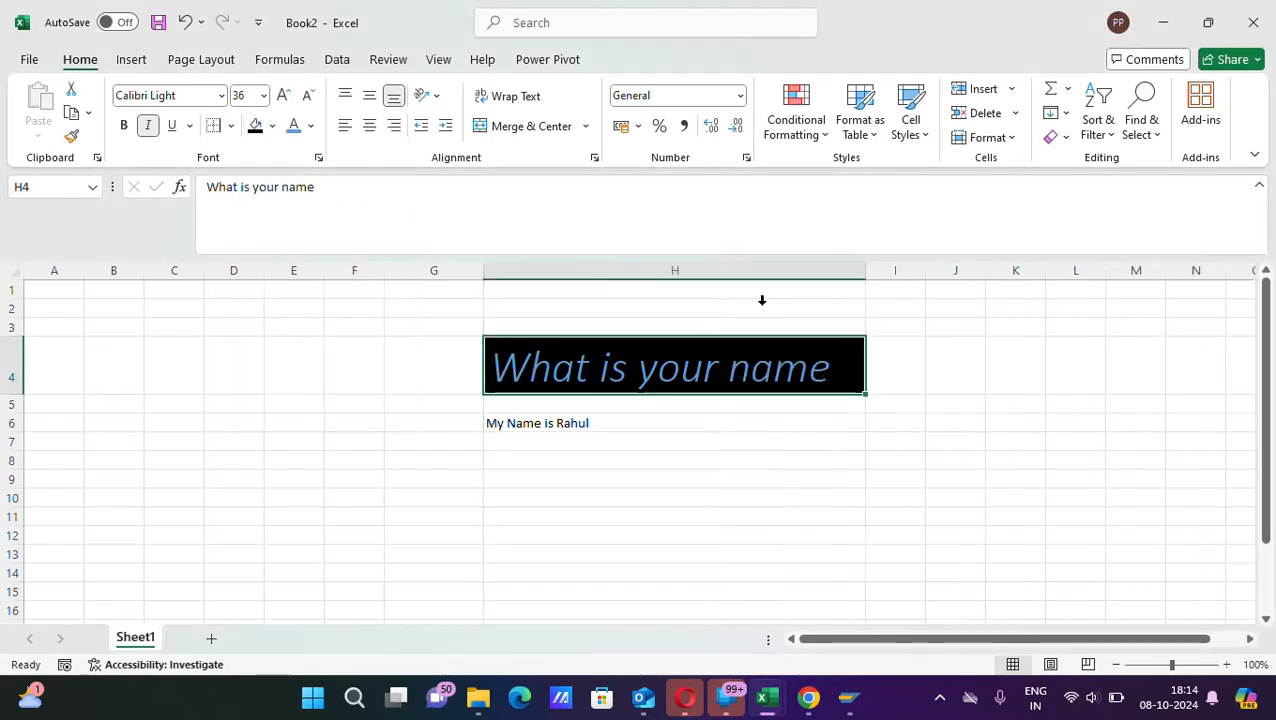
{"action": "left_click", "coordinate": [813, 532]}
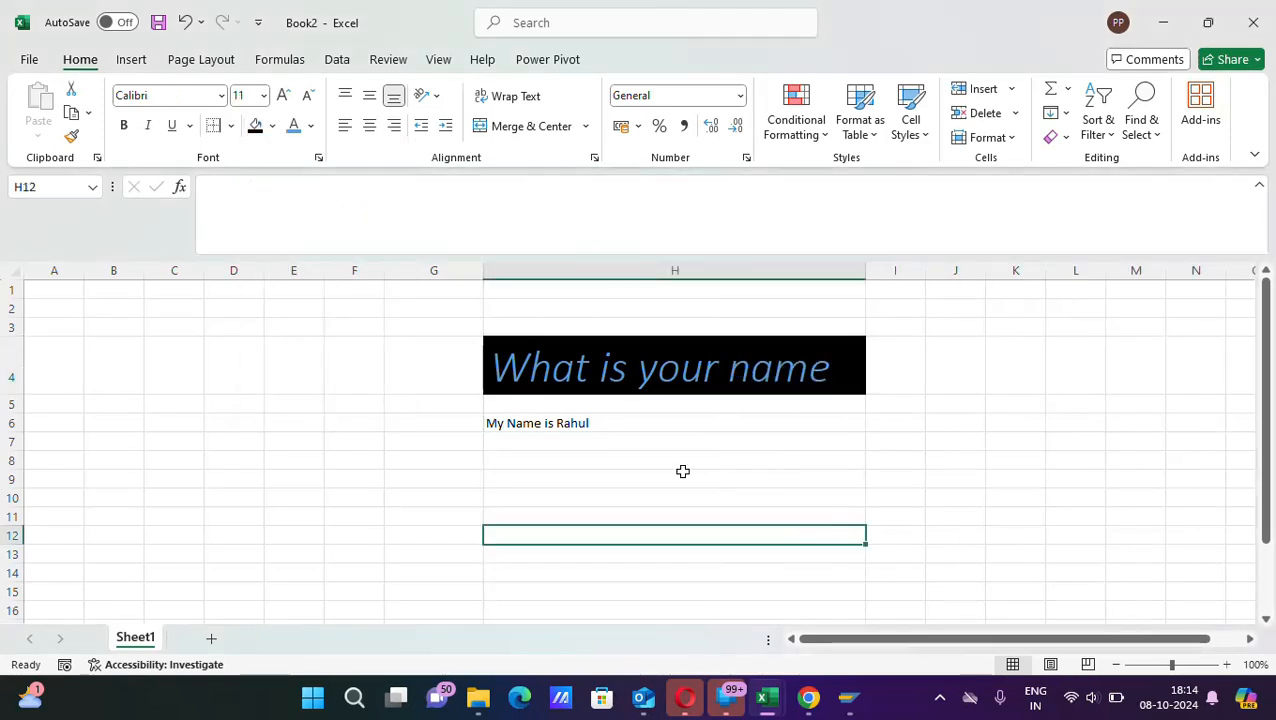
{"action": "left_click", "coordinate": [591, 423]}
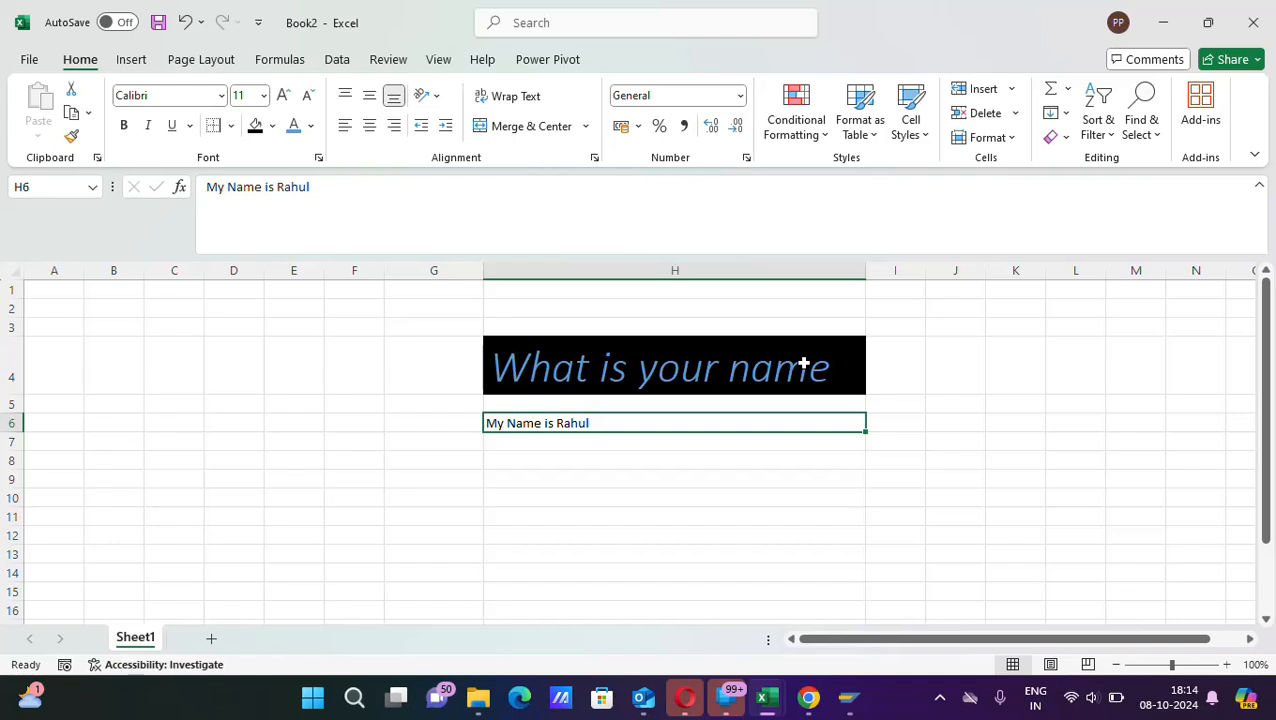
{"action": "left_click", "coordinate": [548, 451]}
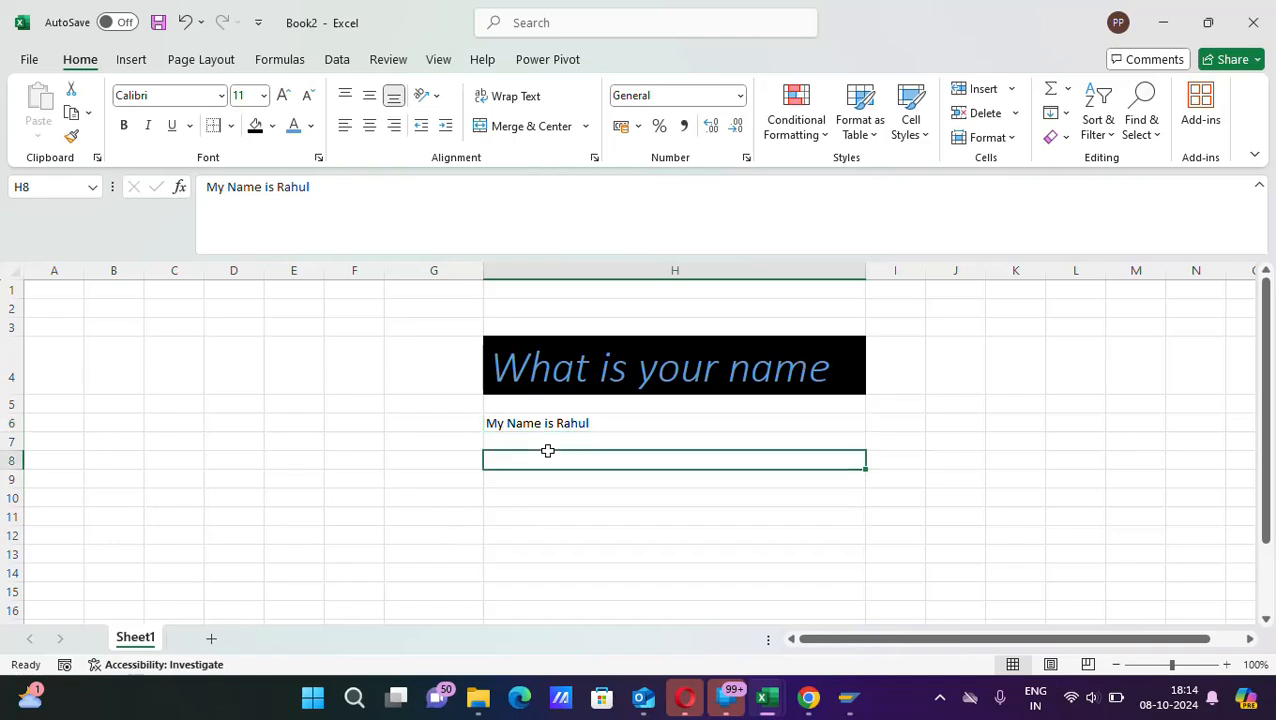
{"action": "left_click", "coordinate": [545, 425]}
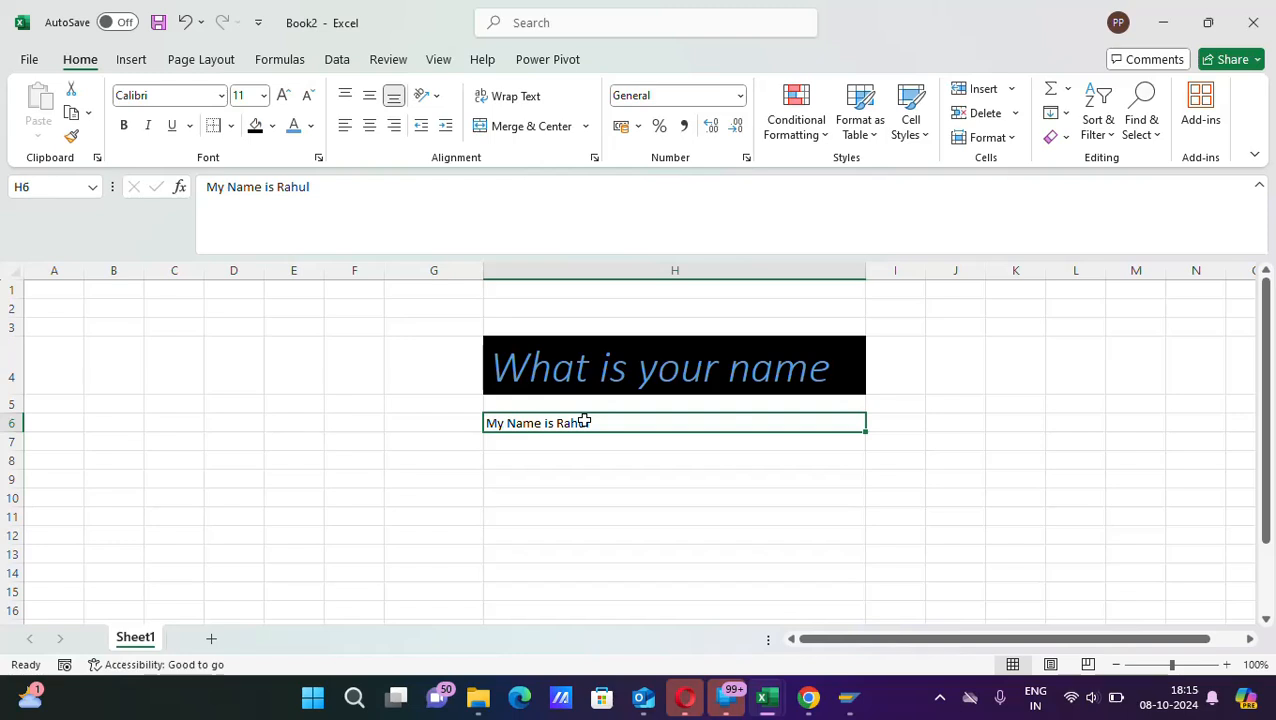
{"action": "left_click", "coordinate": [454, 372]}
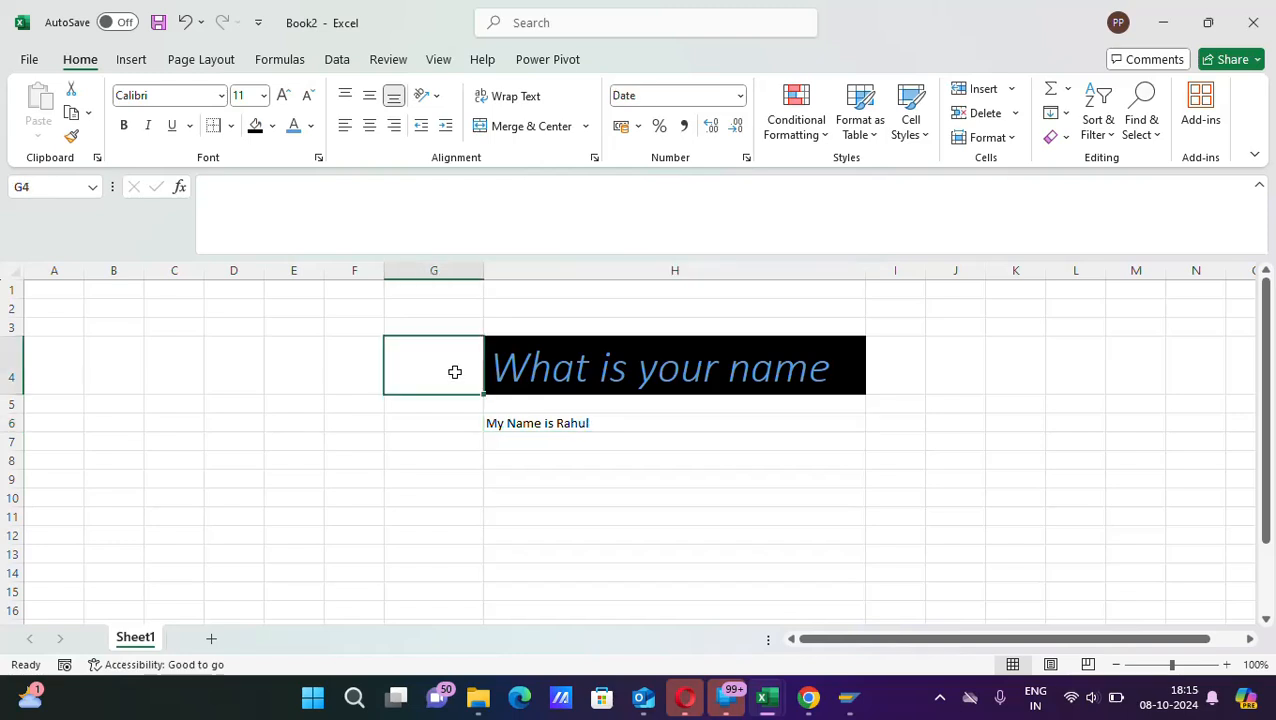
{"action": "left_click", "coordinate": [583, 423]}
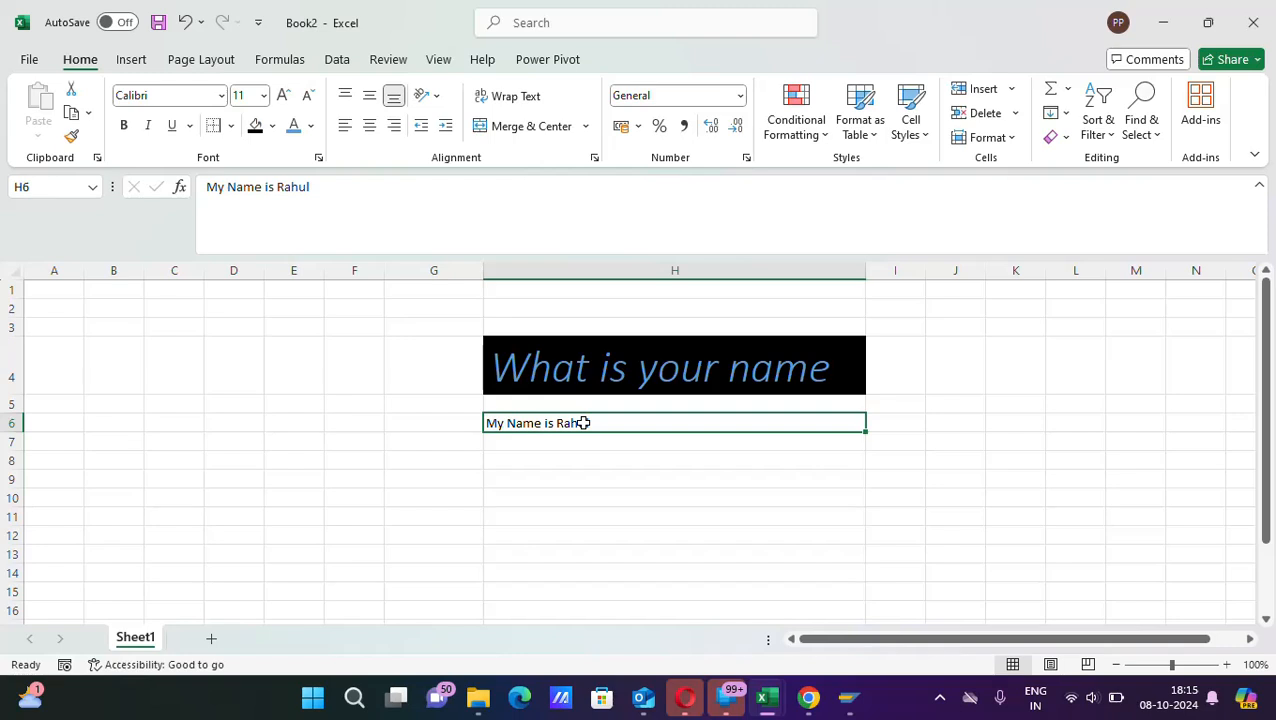
{"action": "left_click", "coordinate": [575, 462]}
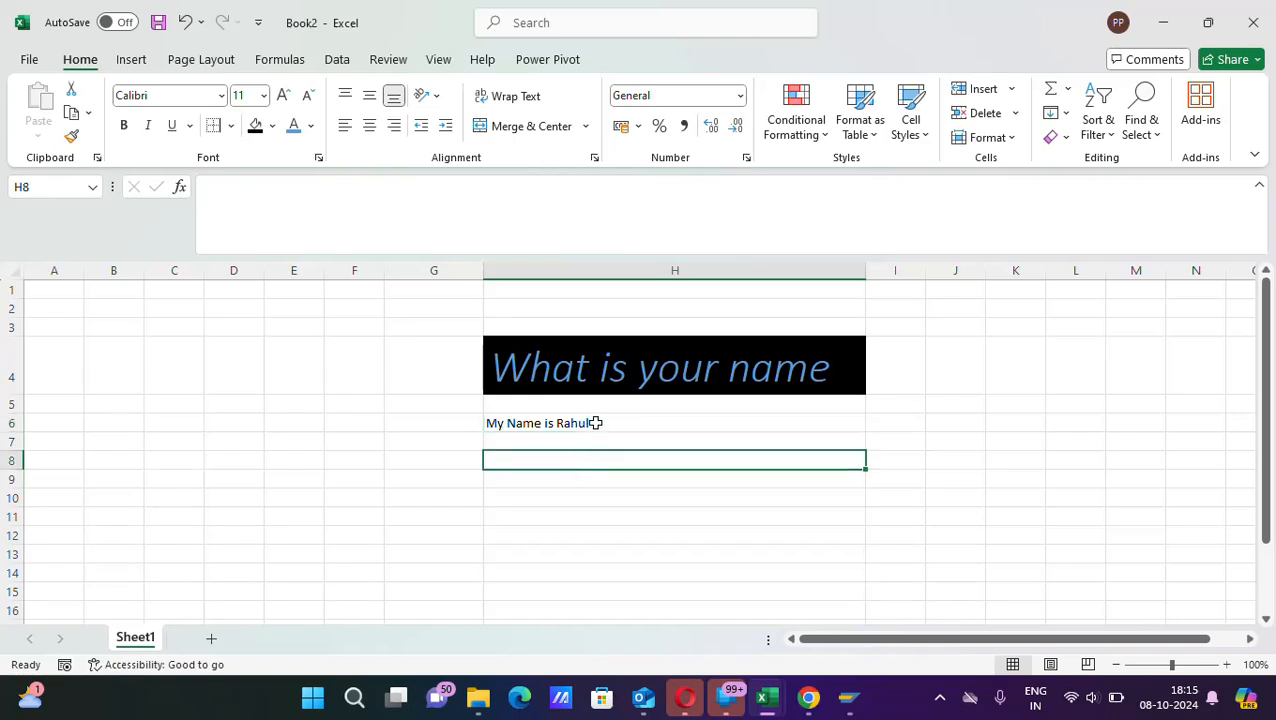
{"action": "left_click", "coordinate": [834, 345]}
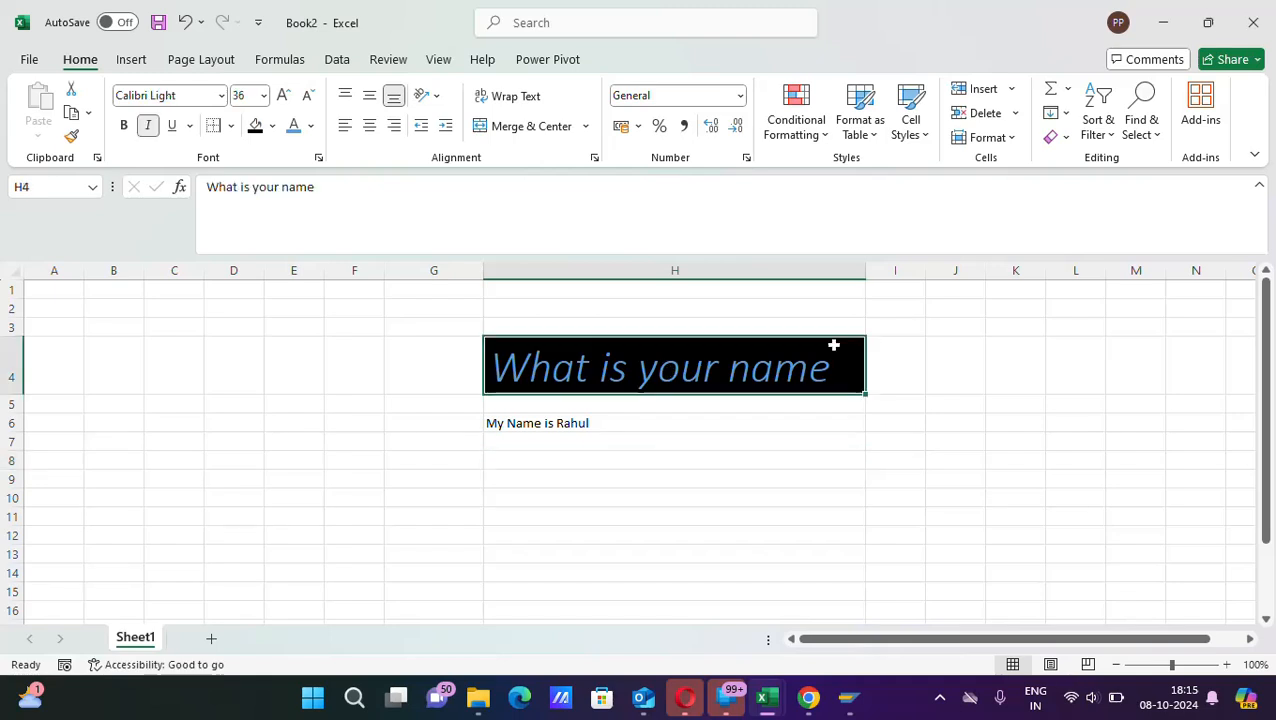
{"action": "left_click", "coordinate": [413, 362]}
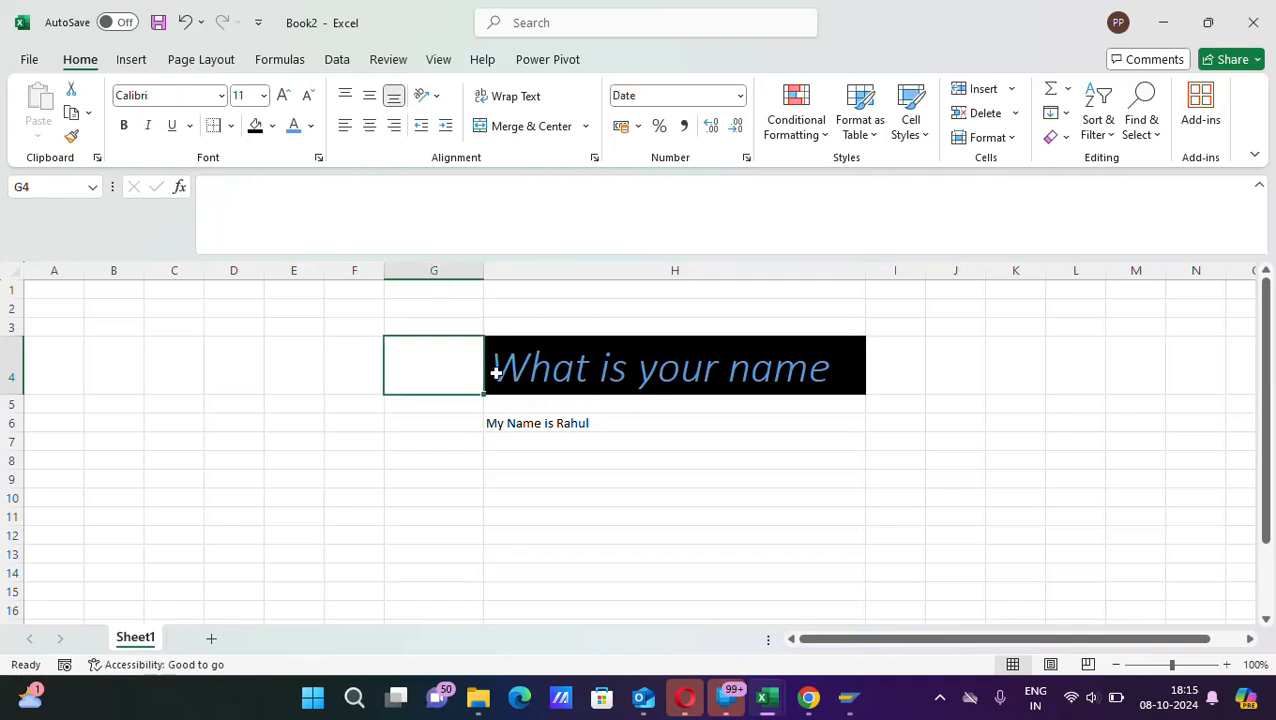
Copy the formatting of the question cell H4 onto the answer cell H6 with Format Painter.
{"action": "left_click", "coordinate": [828, 357]}
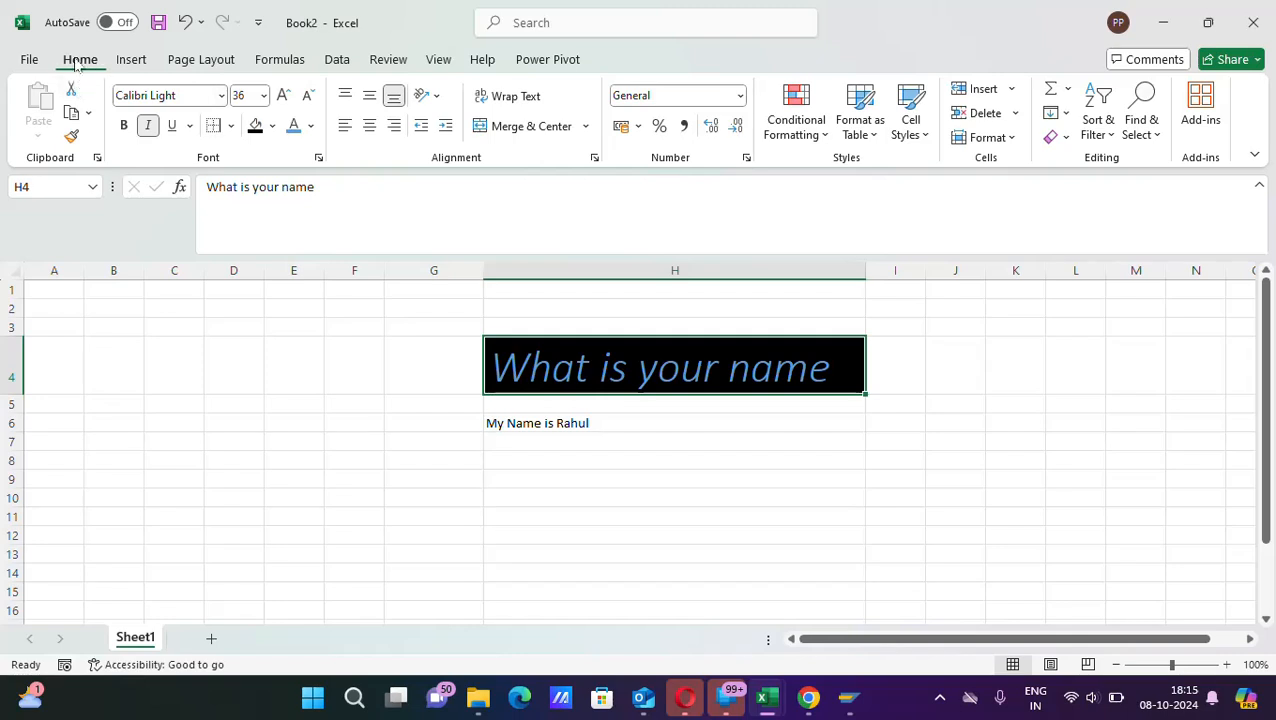
{"action": "left_click", "coordinate": [72, 140]}
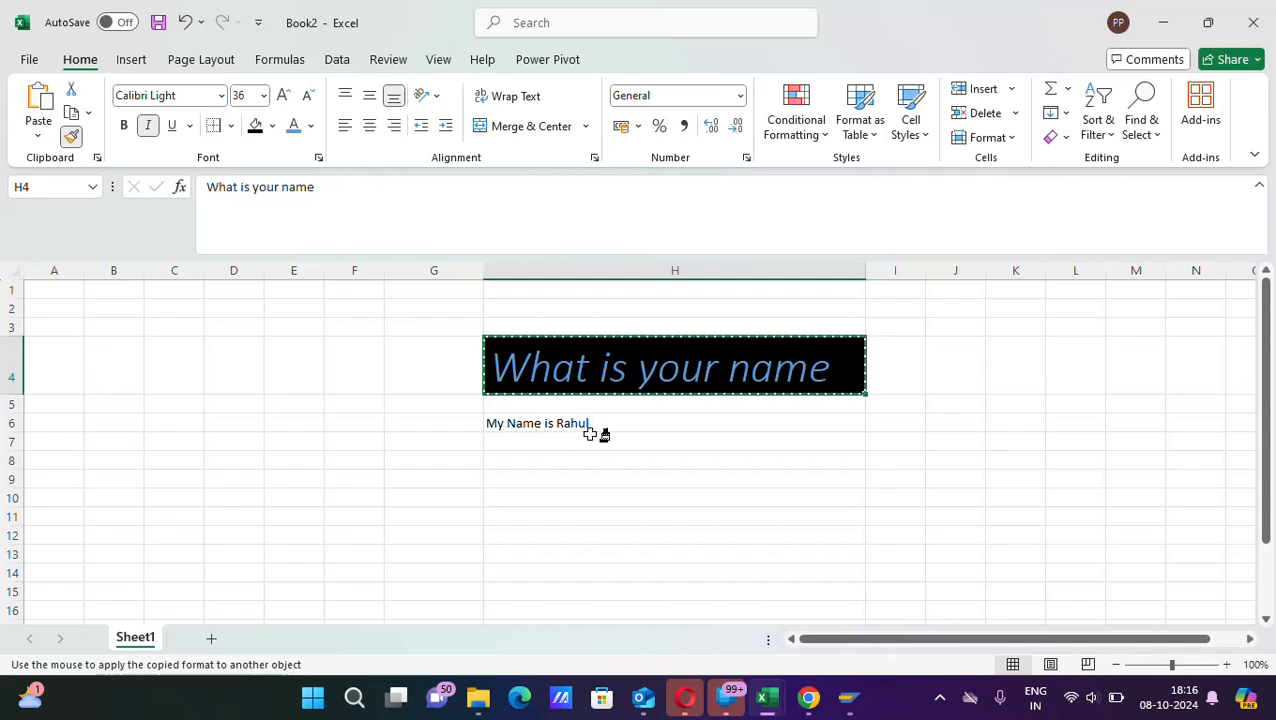
{"action": "left_click", "coordinate": [493, 421]}
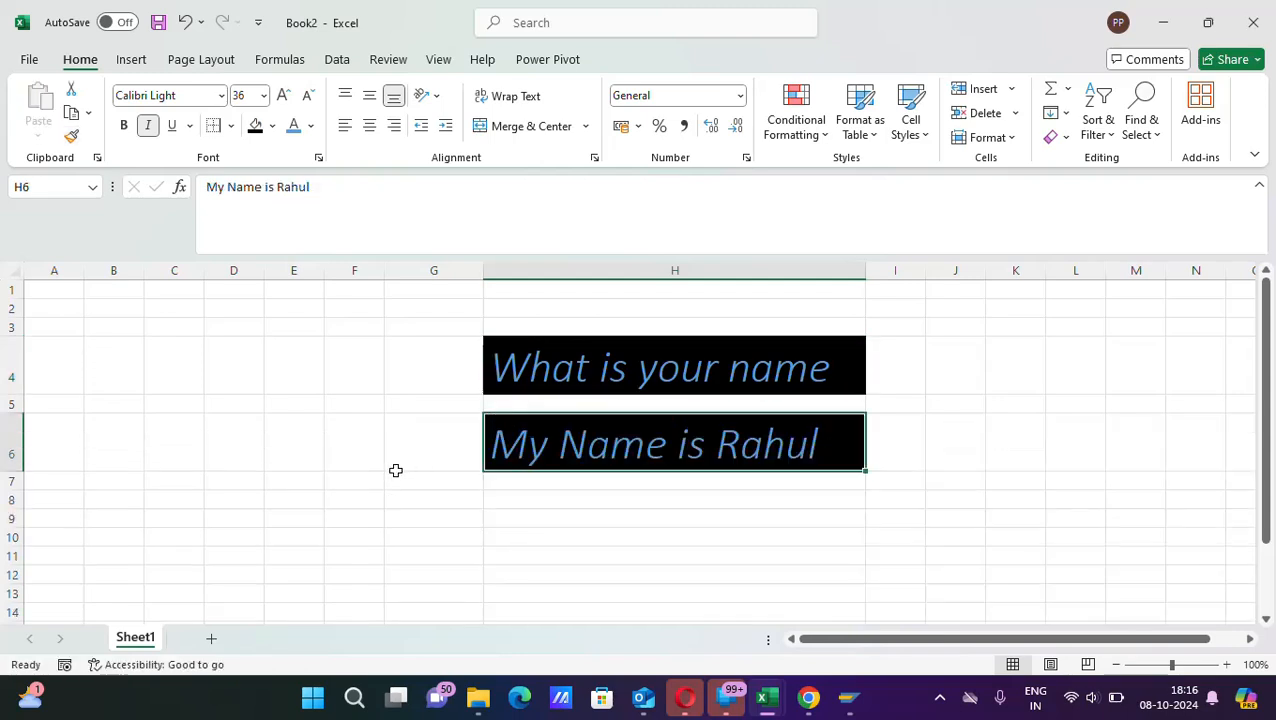
{"action": "left_click", "coordinate": [396, 469]}
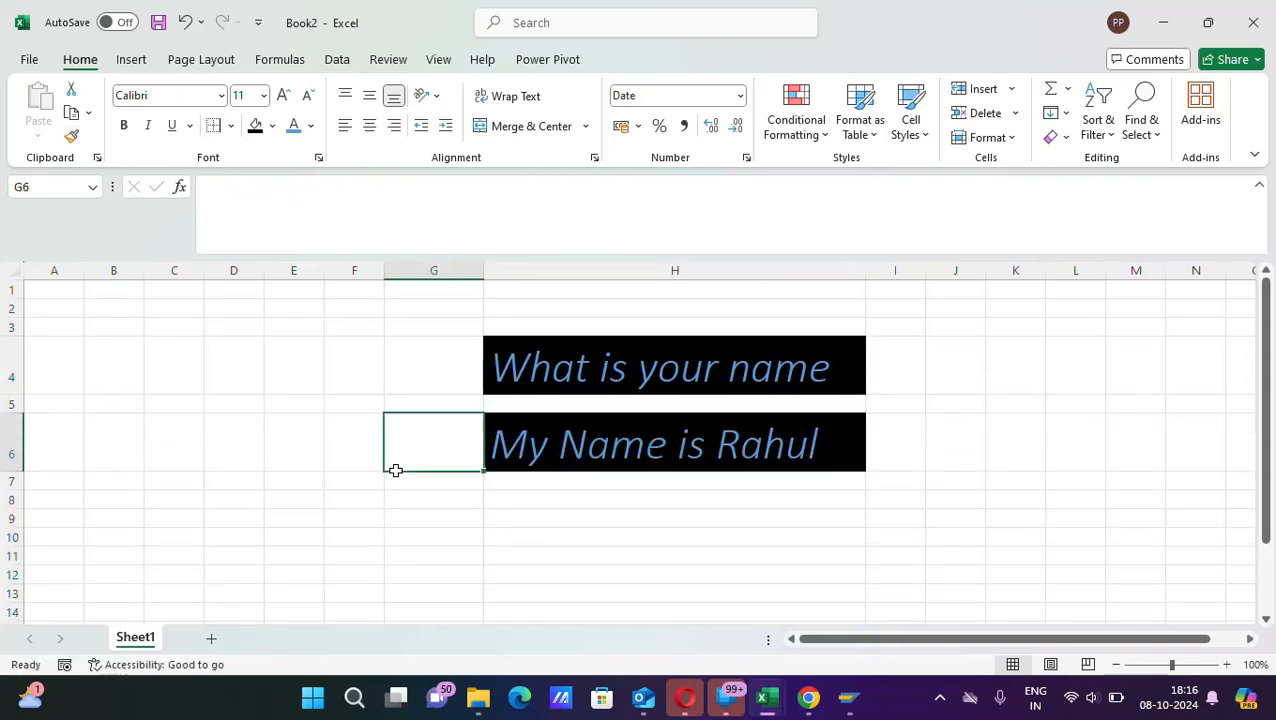